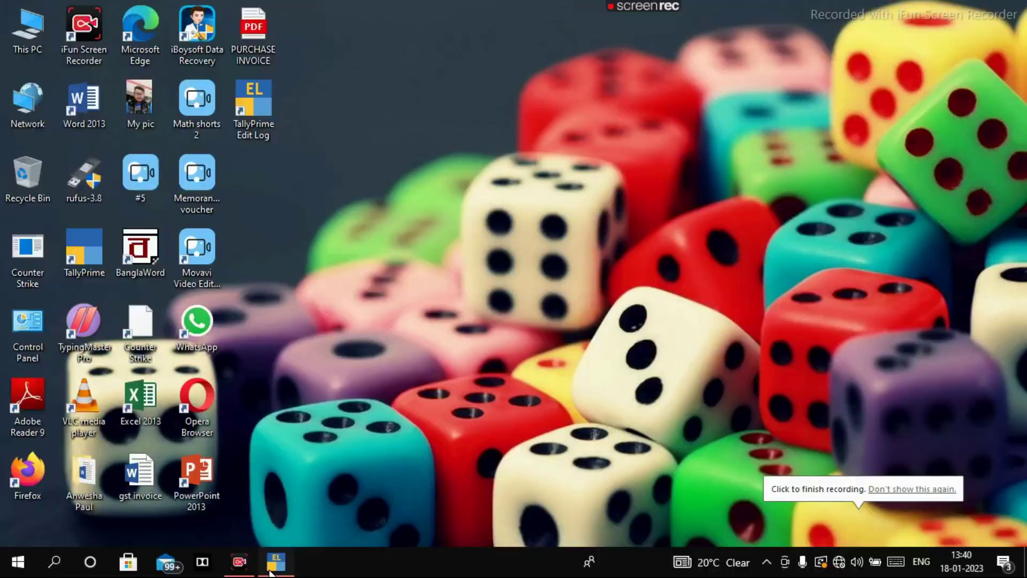
# Restore the TallyPrime window showing the empty Receipt voucher 361 dated 1-Apr-23
pyautogui.click(273, 562)
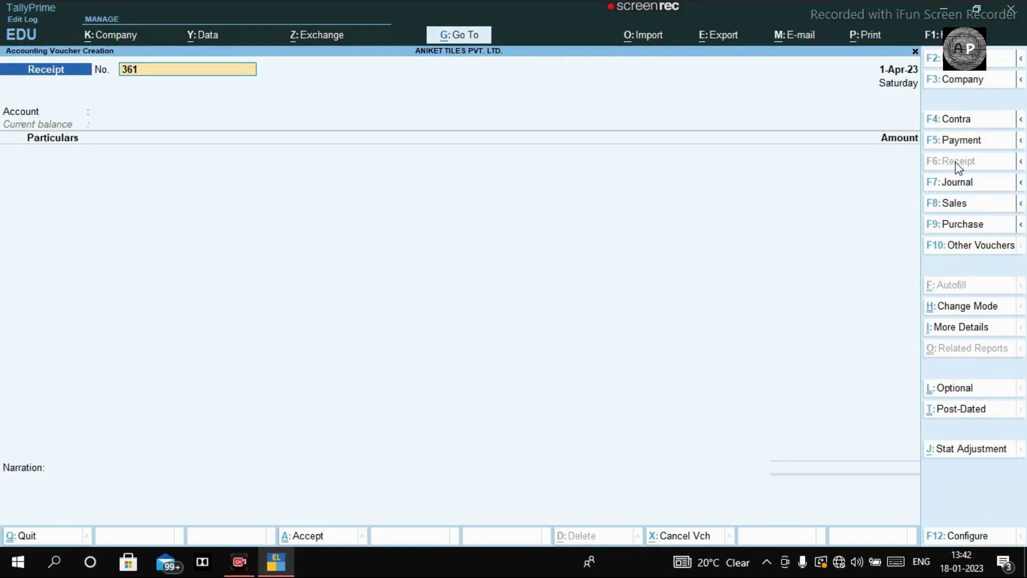
# Mark the receipt as Post-Dated and renumber it from 361 to 100360
pyautogui.hotkey('ctrl', 't')
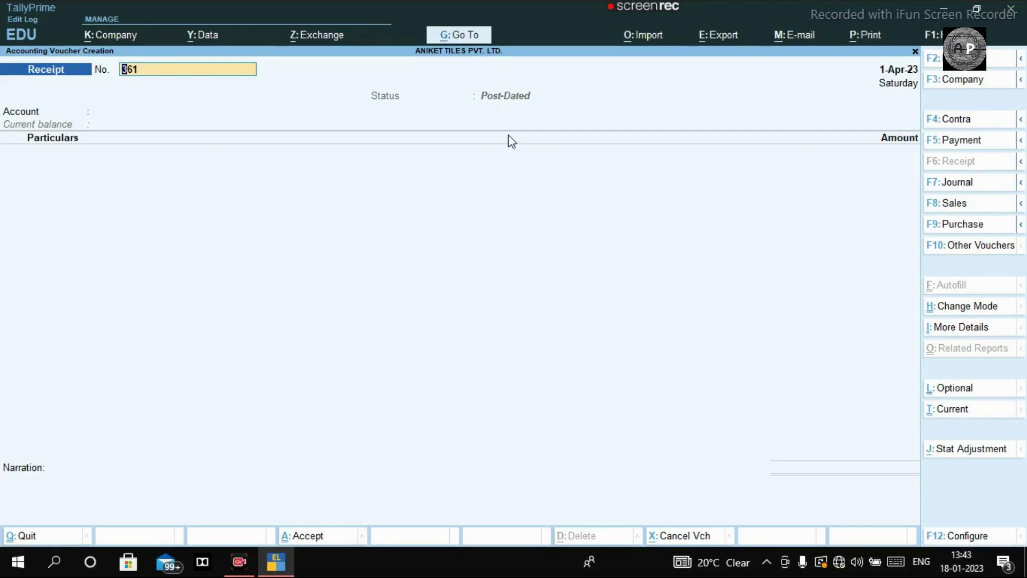
pyautogui.write('100')
pyautogui.write('360')
pyautogui.press('Return')
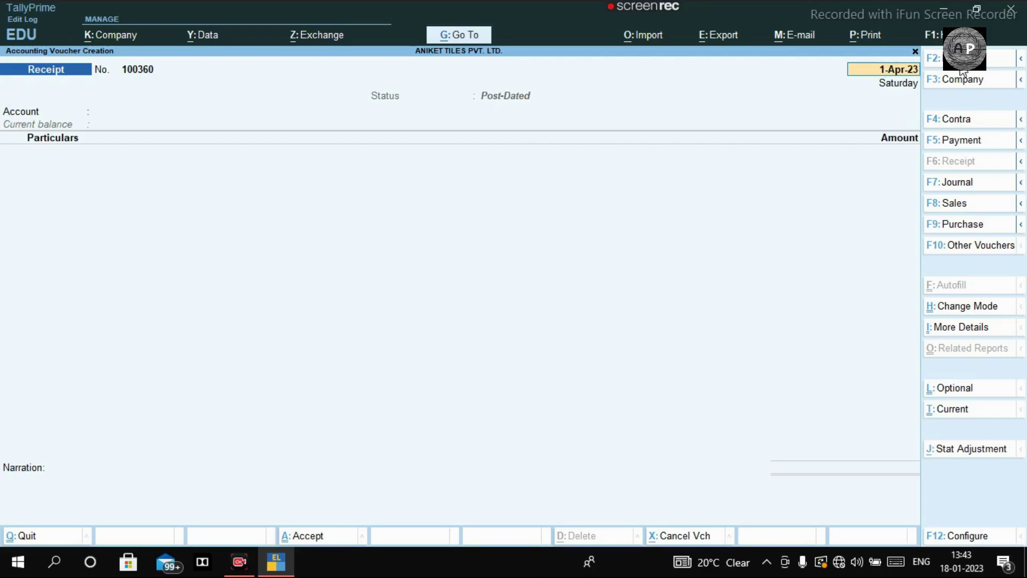
# Set the receipt's voucher date to 01.10.2023 (Sunday, 1-Oct-23)
pyautogui.click(984, 64)
pyautogui.write('01.1')
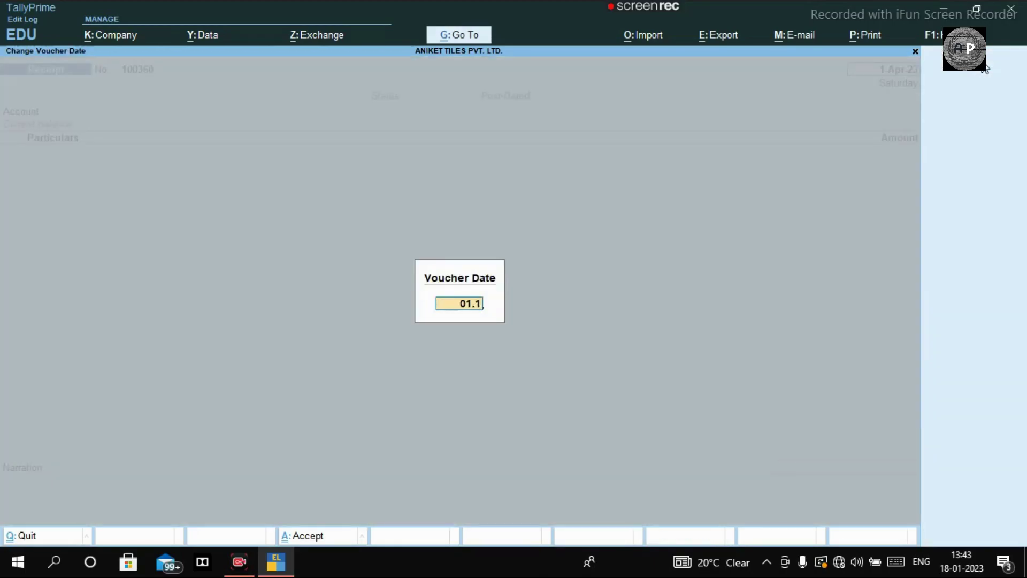
pyautogui.write('0.2023')
pyautogui.press('Return')
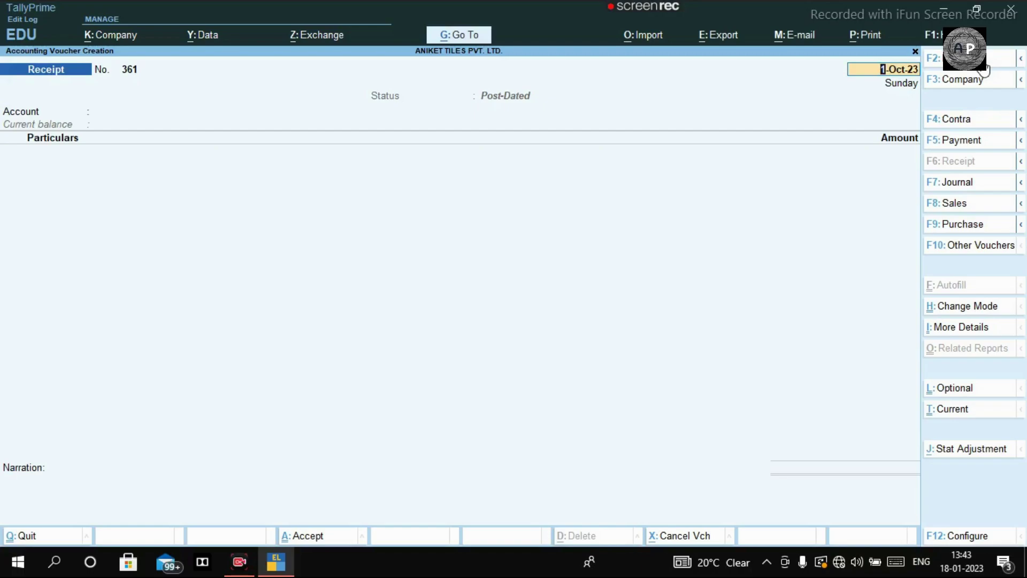
pyautogui.press('Return')
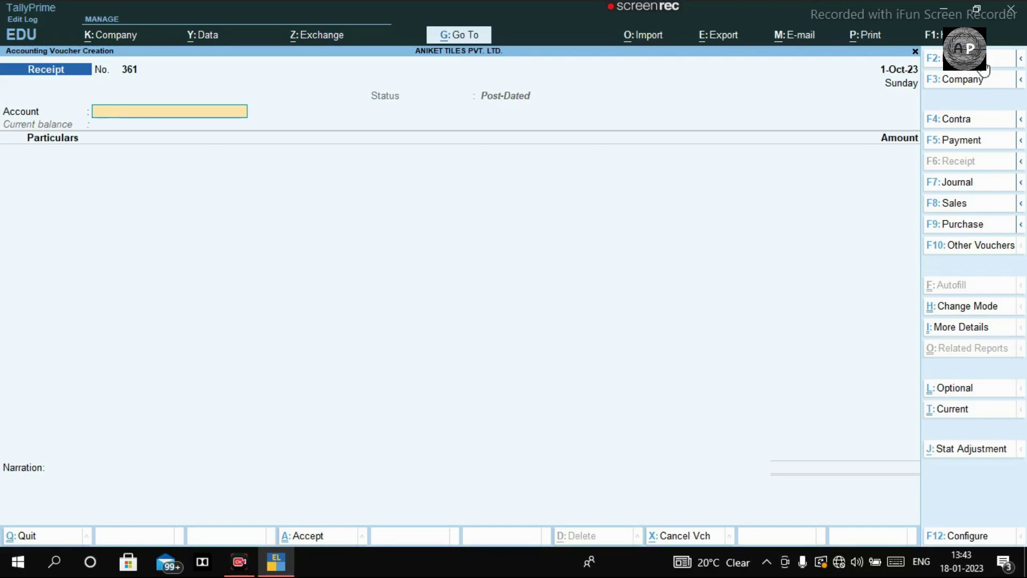
# Receive 1,50,000 from ABC COMPANY into ICICI BANK as an On Account reference
pyautogui.write('ici')
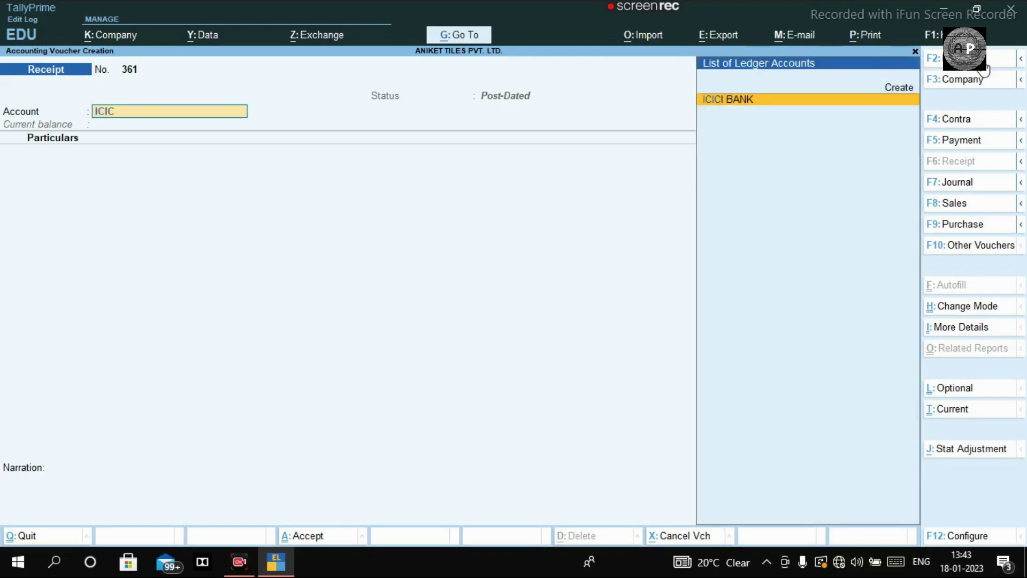
pyautogui.press('Return')
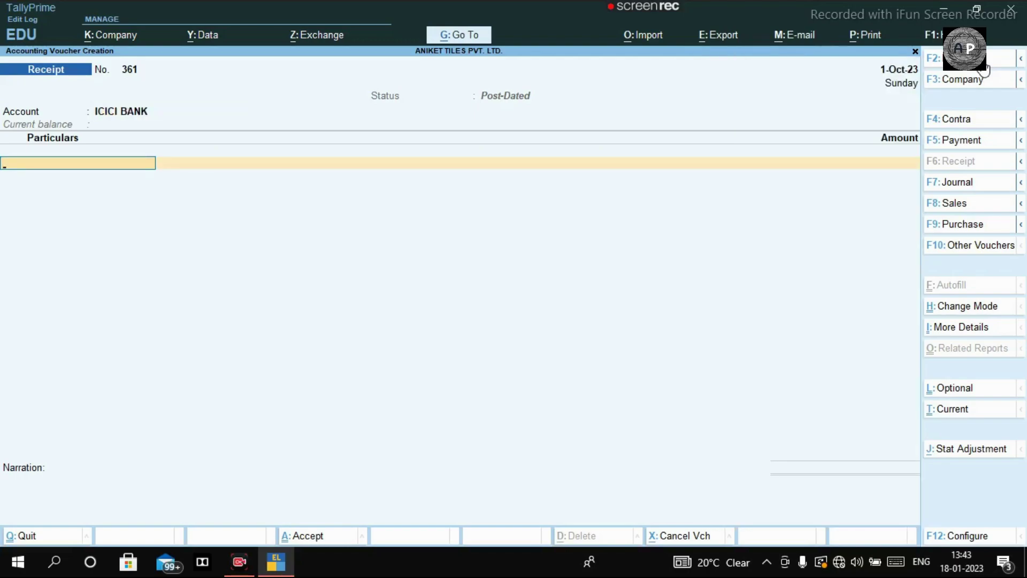
pyautogui.write('A')
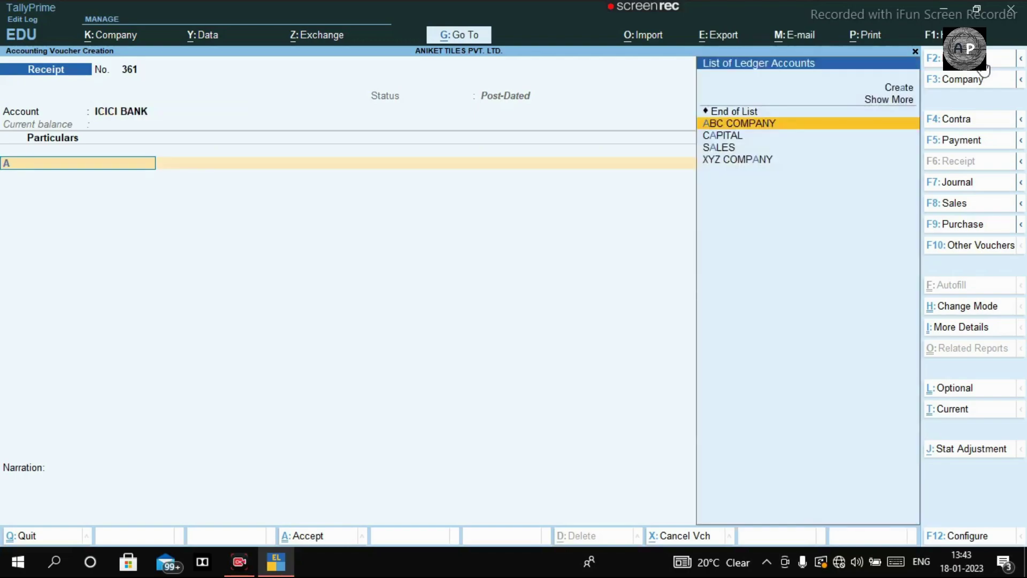
pyautogui.write('BC')
pyautogui.press('Return')
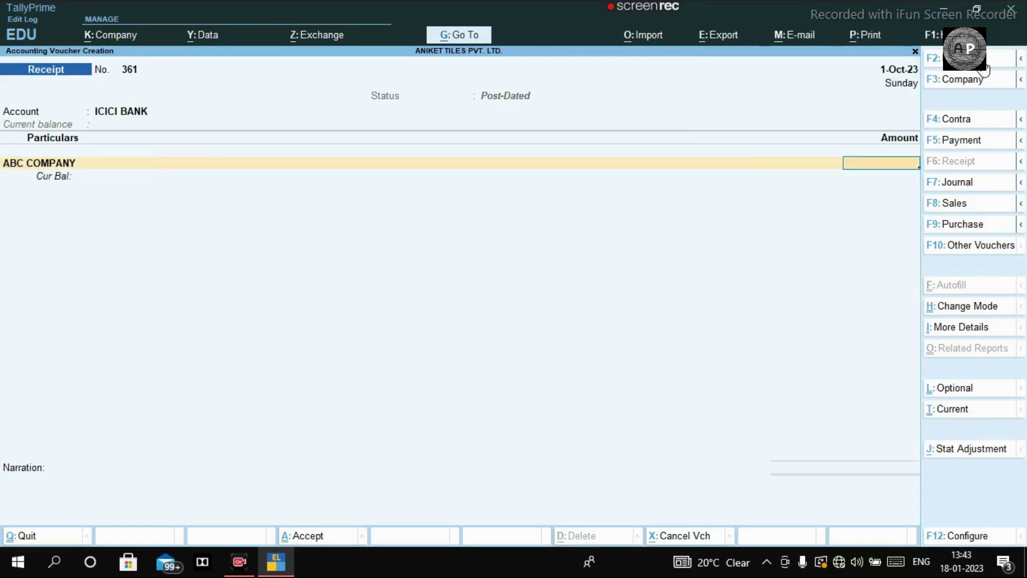
pyautogui.write('1,50,00')
pyautogui.write('000')
pyautogui.press('Return')
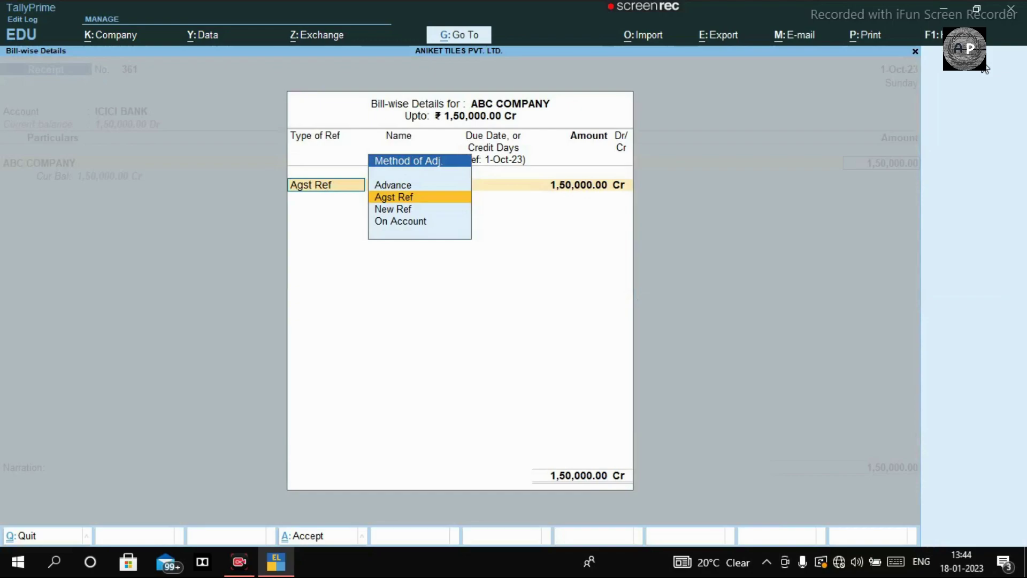
pyautogui.press('Down')
pyautogui.press('Down')
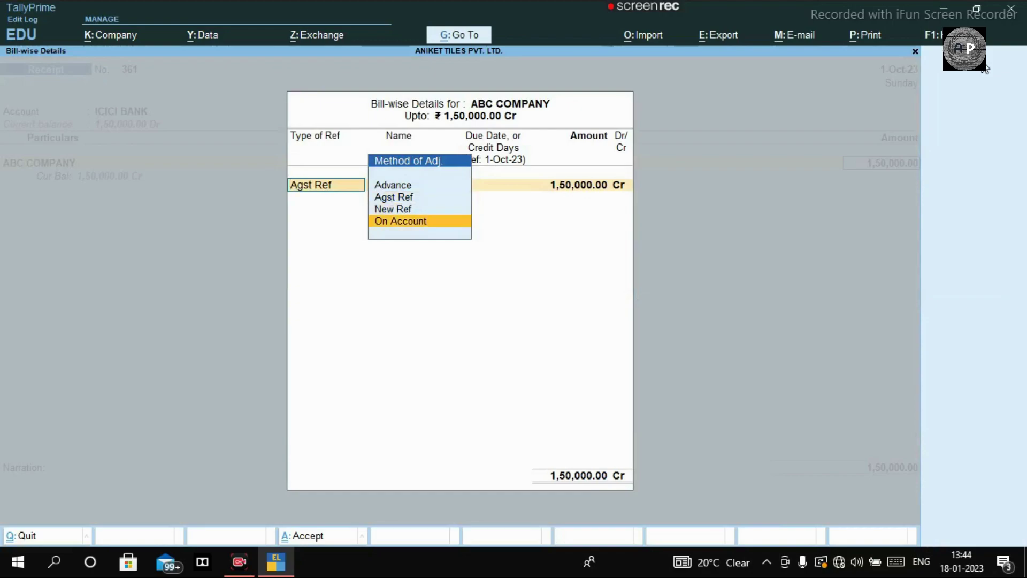
pyautogui.press('Return')
pyautogui.press('Return')
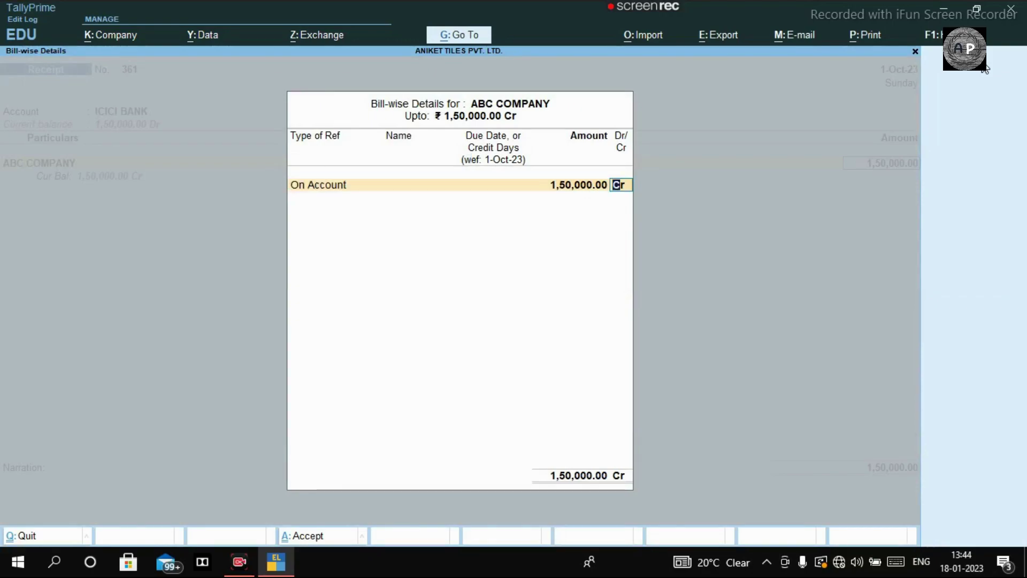
pyautogui.press('Return')
pyautogui.press('Return')
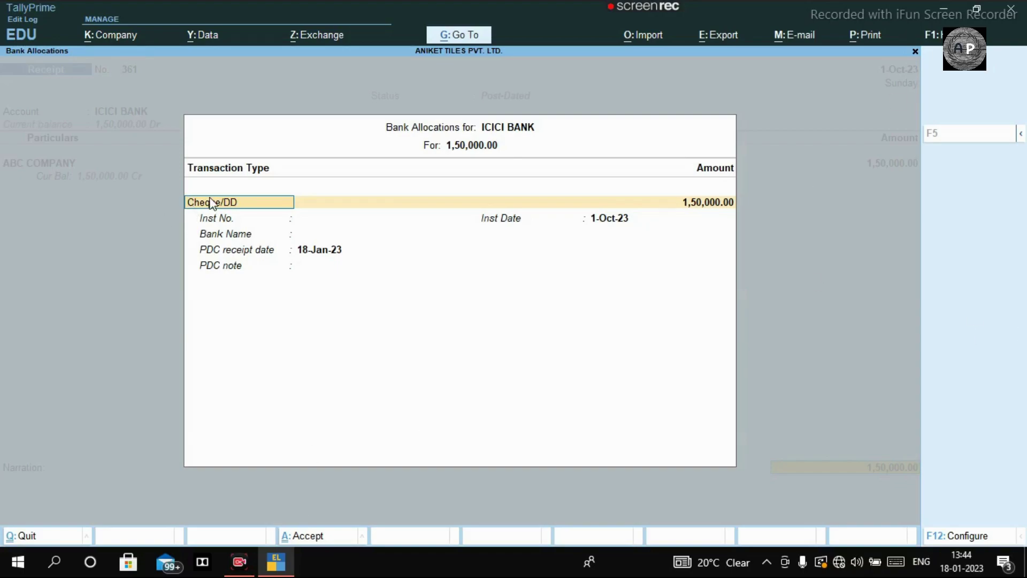
# Enter Cheque/DD 100360 dated 1-Oct-23 with bank name ICICI
pyautogui.press('Return')
pyautogui.press('Return')
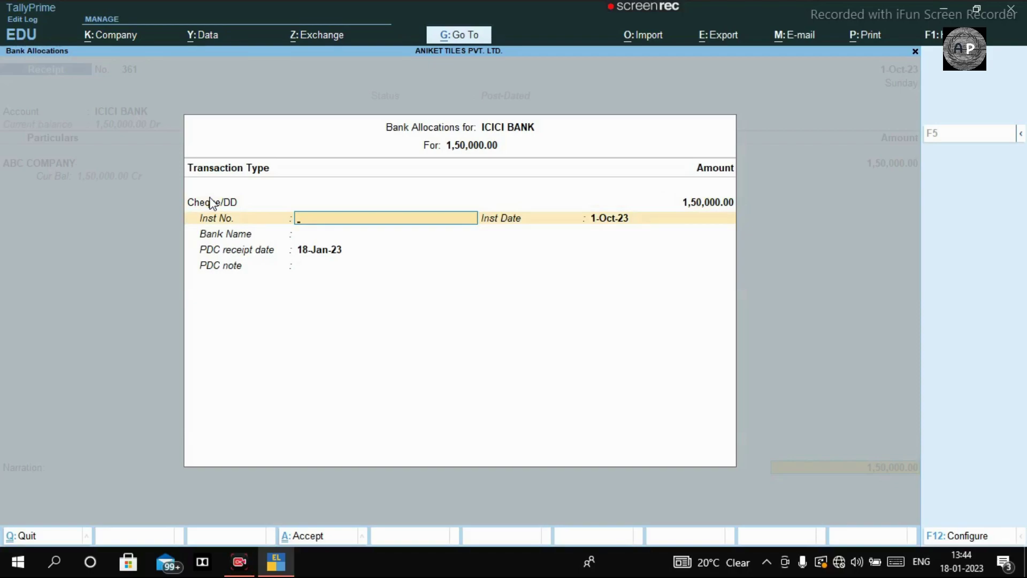
pyautogui.write('100')
pyautogui.write('360')
pyautogui.press('Return')
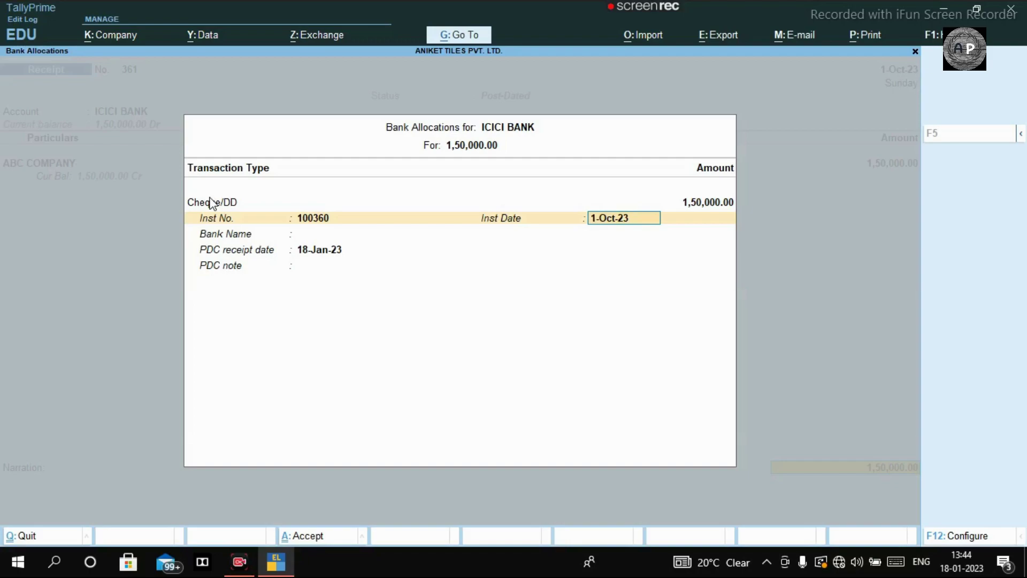
pyautogui.press('Return')
pyautogui.press('Down')
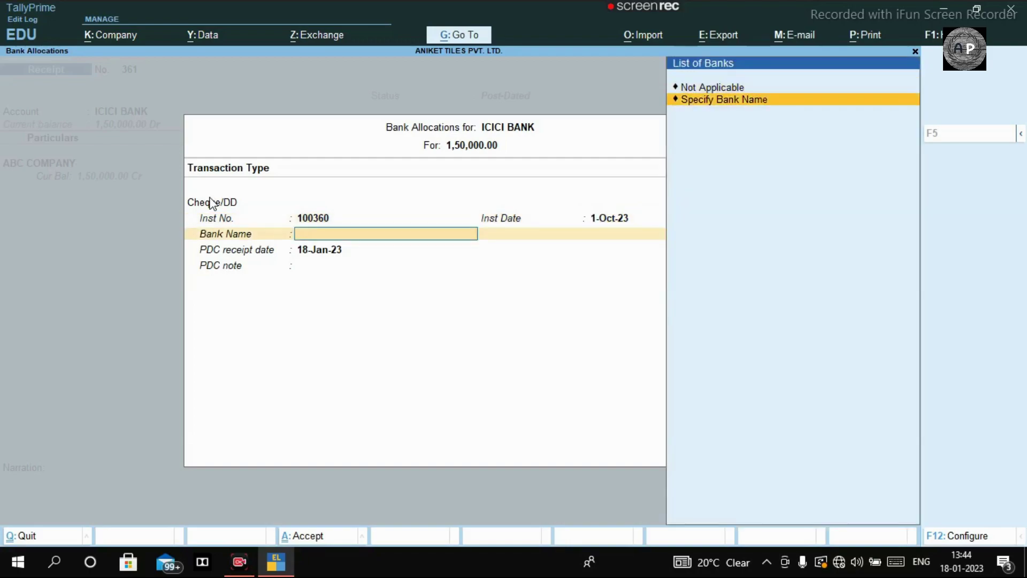
pyautogui.press('Return')
pyautogui.write('ICICI')
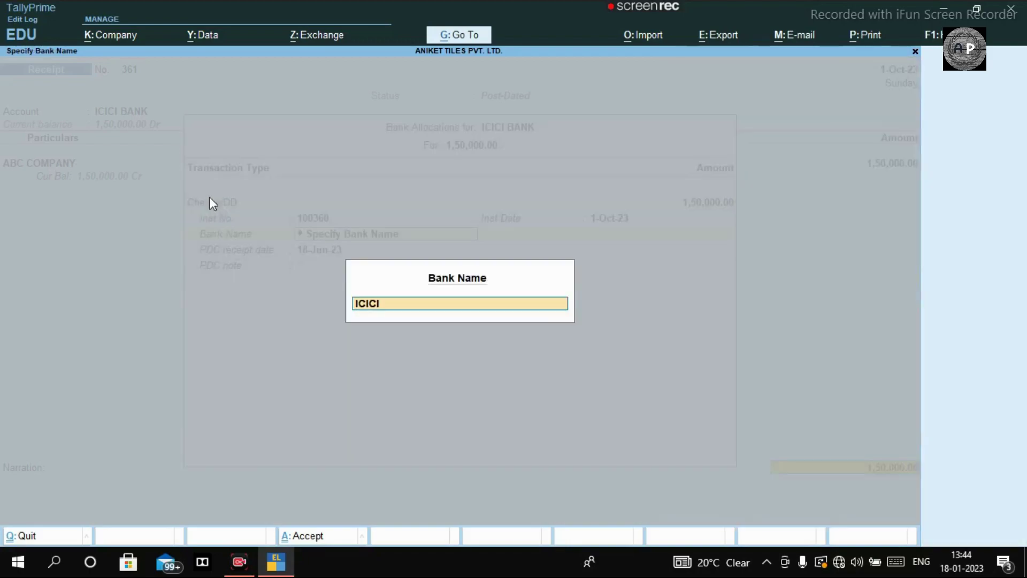
pyautogui.press('Return')
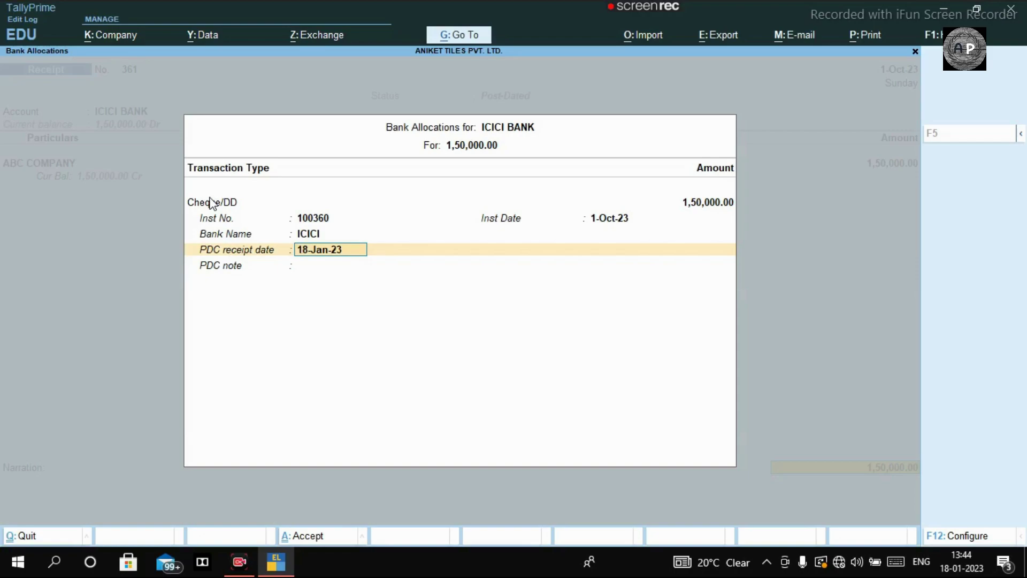
# Set the PDC receipt date to 02.04.2023 and add the note 'PDC'
pyautogui.write('01.054')
pyautogui.press('BackSpace')
pyautogui.press('BackSpace')
pyautogui.press('BackSpace')
pyautogui.write('01.04')
pyautogui.press('BackSpace')
pyautogui.press('BackSpace')
pyautogui.press('BackSpace')
pyautogui.write('02.04.20')
pyautogui.write('23')
pyautogui.press('Return')
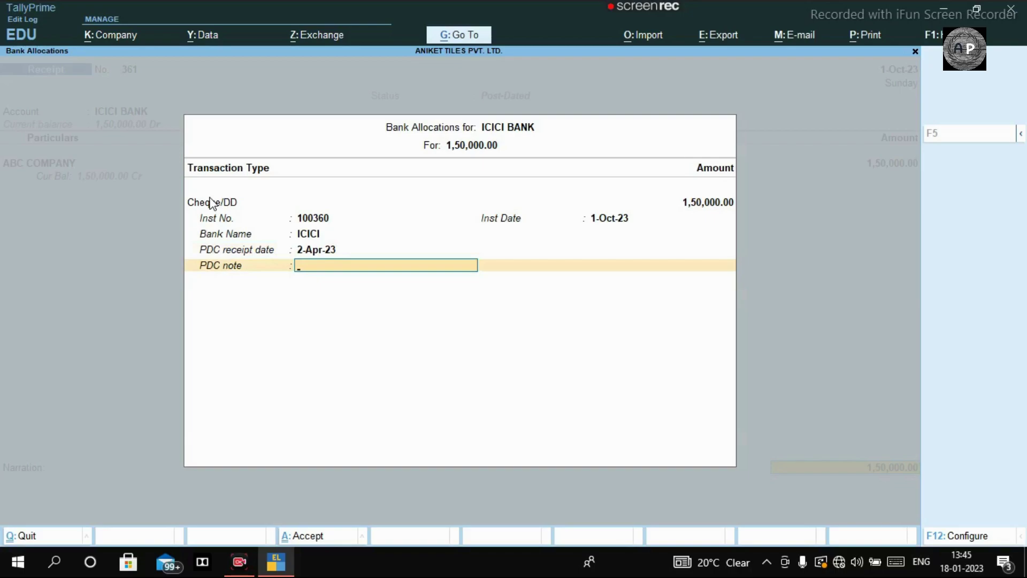
pyautogui.write('PD')
pyautogui.write('C')
pyautogui.press('Return')
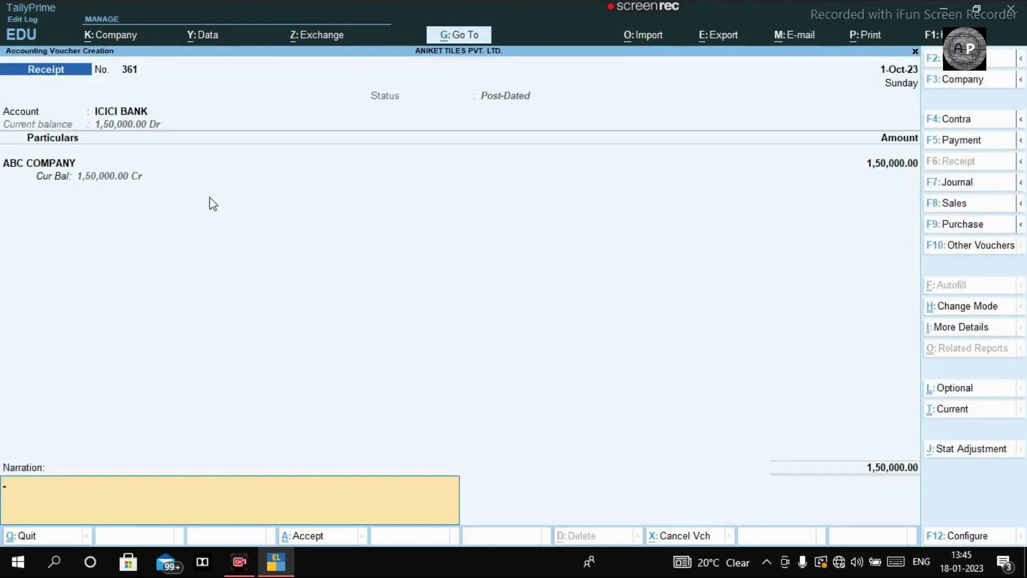
# Save the post-dated receipt and switch to a blank Payment voucher
pyautogui.press('Return')
pyautogui.press('Return')
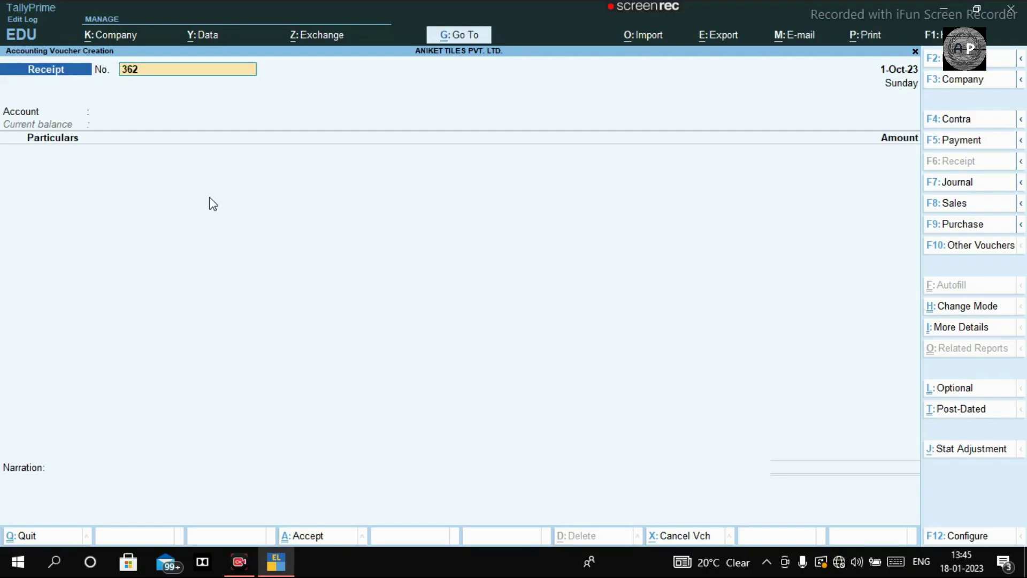
pyautogui.click(986, 143)
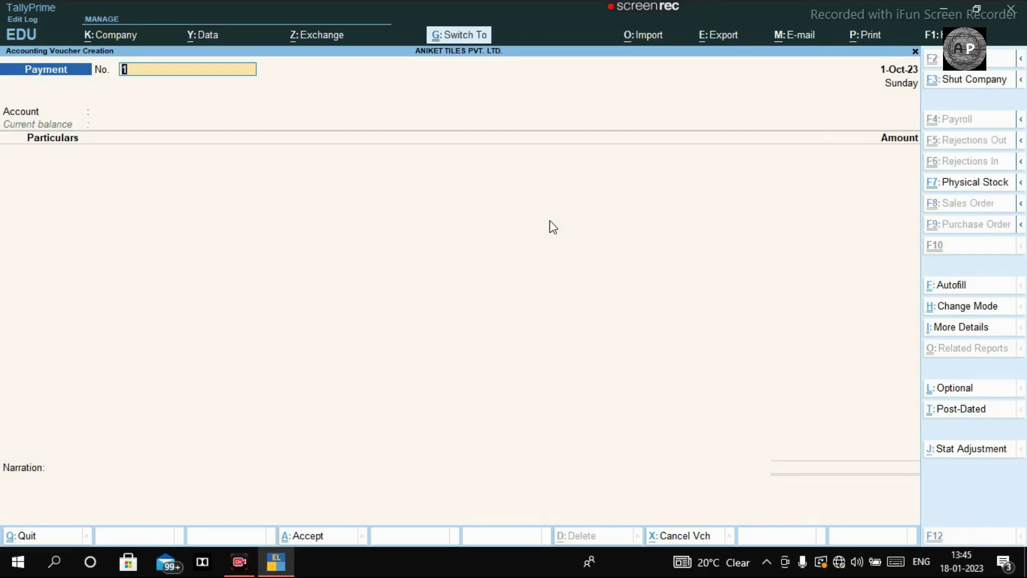
# Mark the payment as Post-Dated with voucher number 100003
pyautogui.hotkey('ctrl', 't')
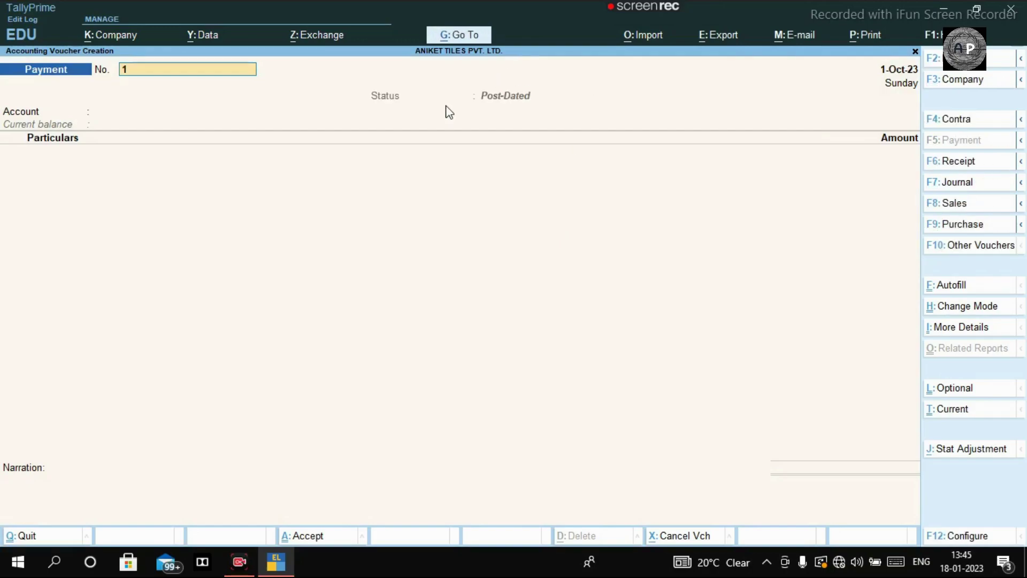
pyautogui.write('0')
pyautogui.write('00')
pyautogui.write('00')
pyautogui.write('3')
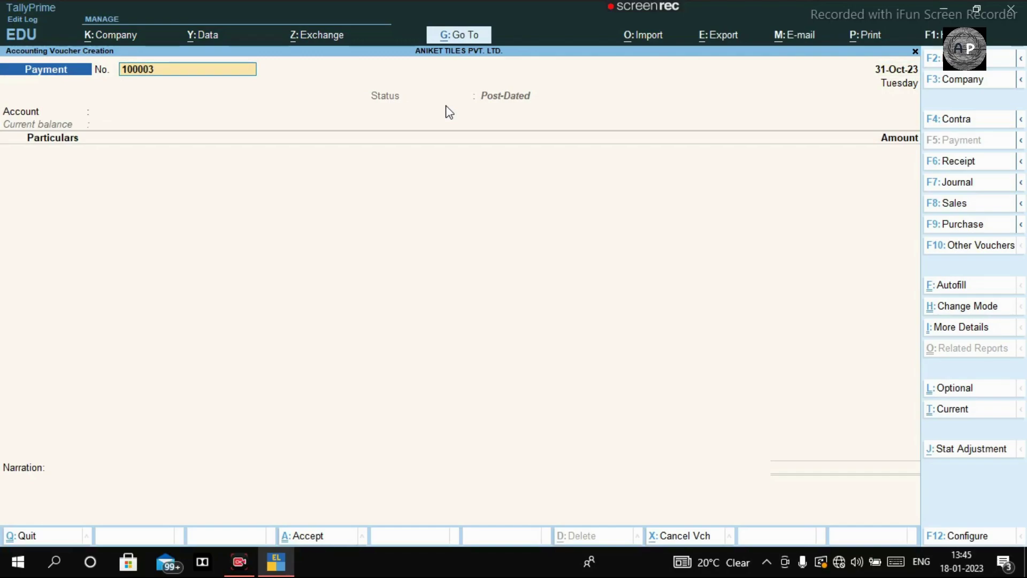
pyautogui.press('Return')
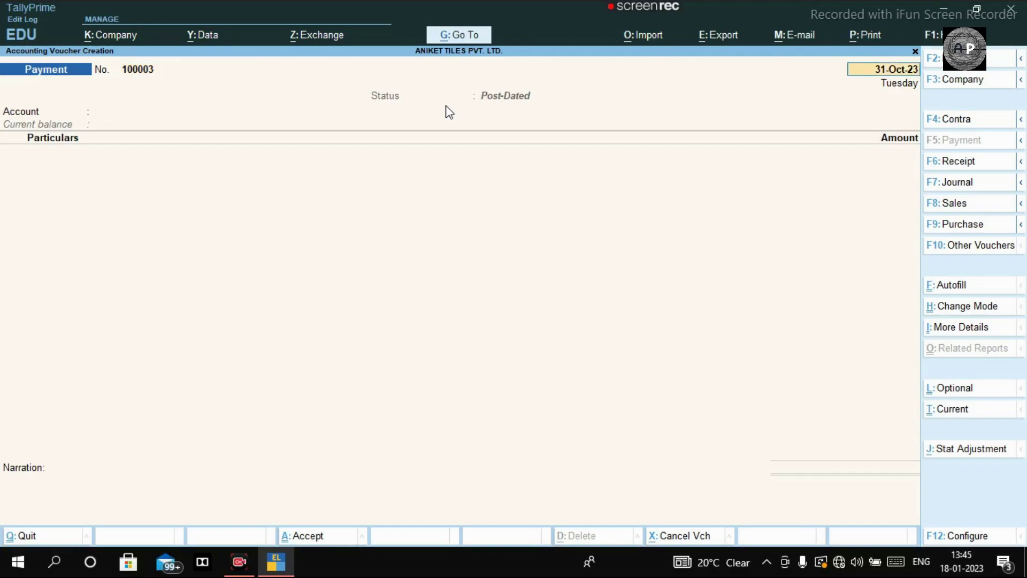
pyautogui.press('Return')
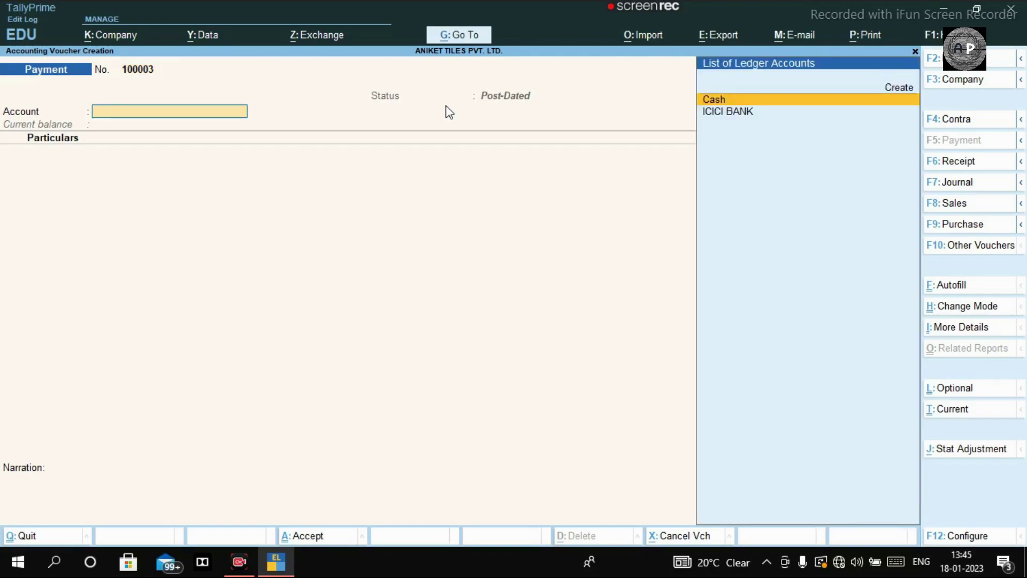
# Pay 1,00,000 from ICICI BANK to XYZ COMPANY as an On Account reference
pyautogui.press('Down')
pyautogui.press('Return')
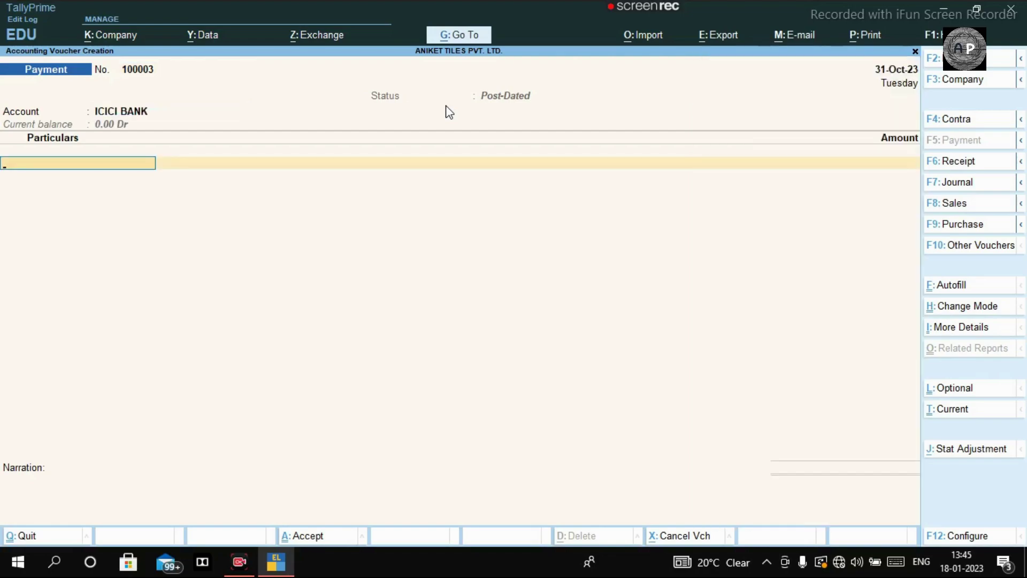
pyautogui.write('X')
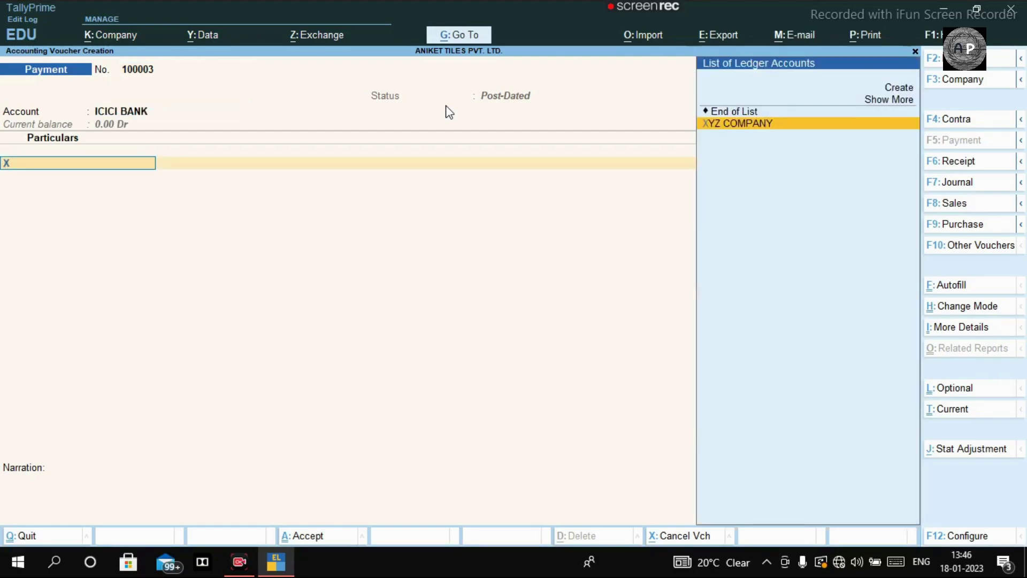
pyautogui.write('YZ')
pyautogui.press('Return')
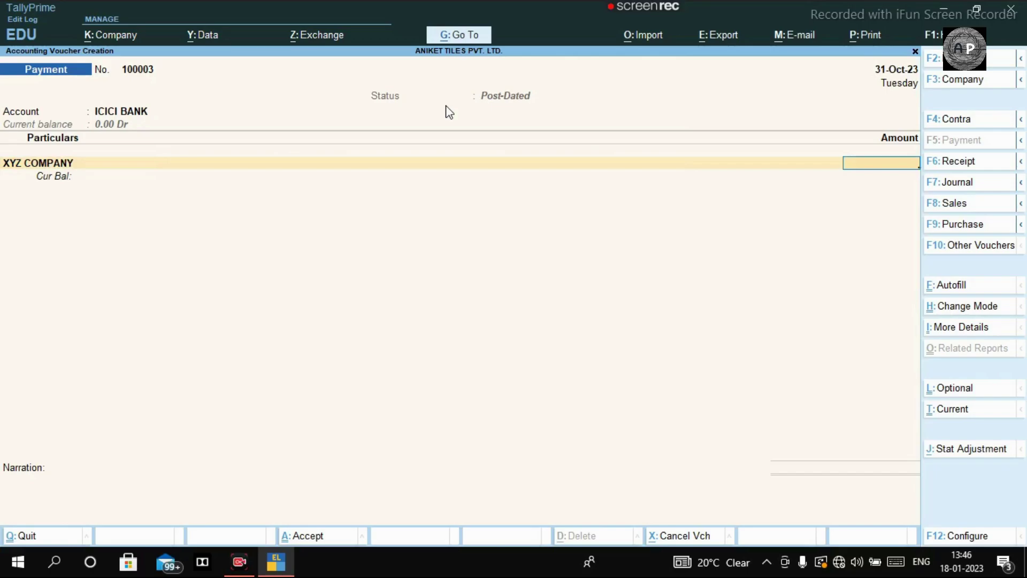
pyautogui.write('1,00,000')
pyautogui.press('Return')
pyautogui.press('Down')
pyautogui.press('Down')
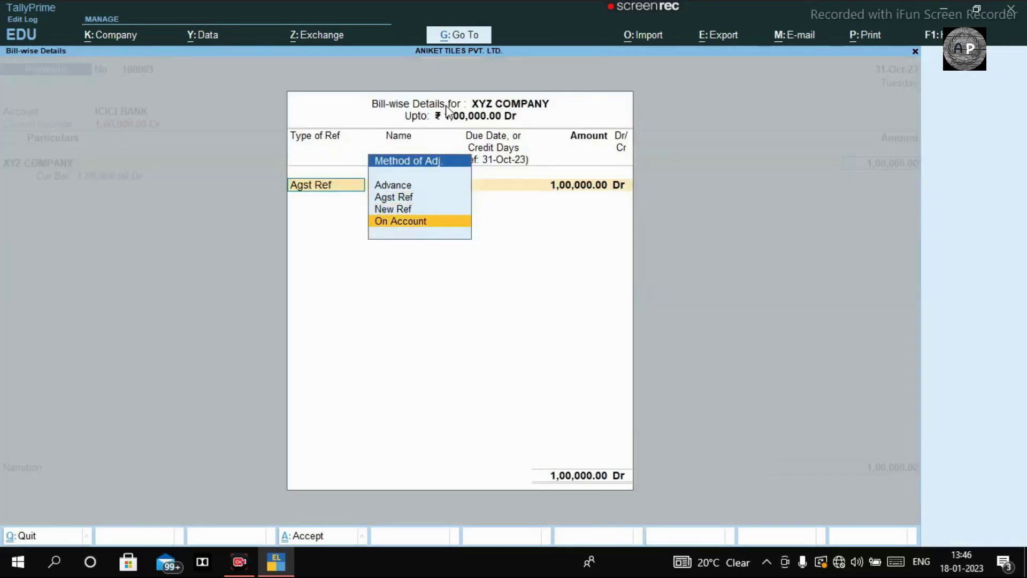
pyautogui.press('Return')
pyautogui.press('Return')
pyautogui.press('Return')
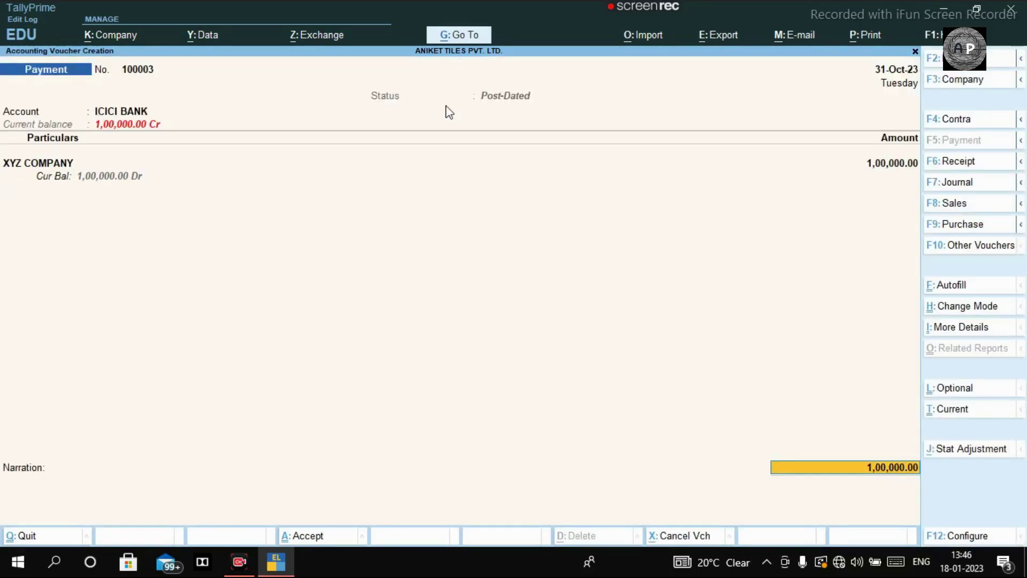
pyautogui.press('Return')
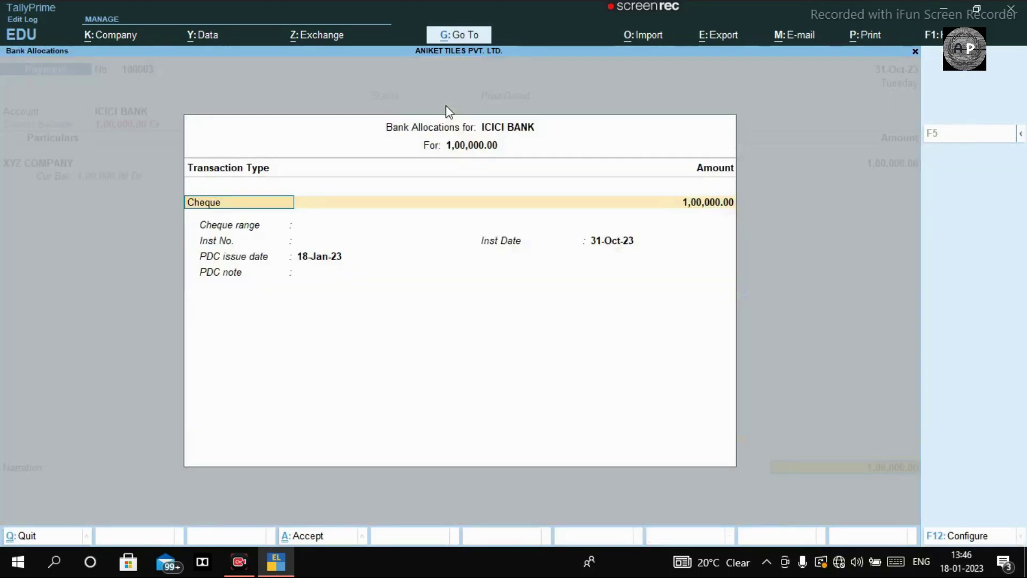
# Enter cheque 100003 (range Not Applicable), PDC issue date 01.04.2023, and note 'PDC'
pyautogui.press('Return')
pyautogui.press('Return')
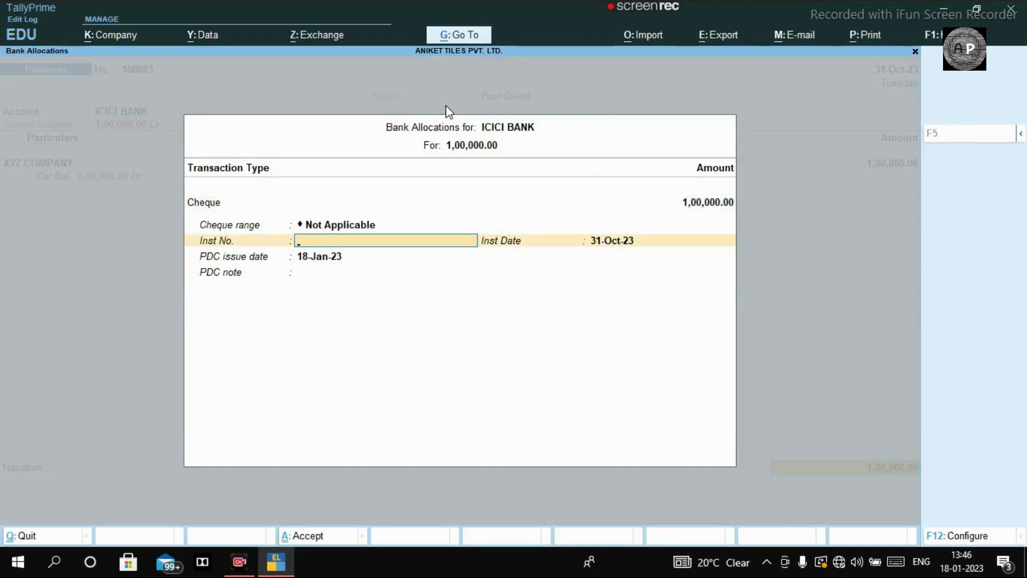
pyautogui.press('BackSpace')
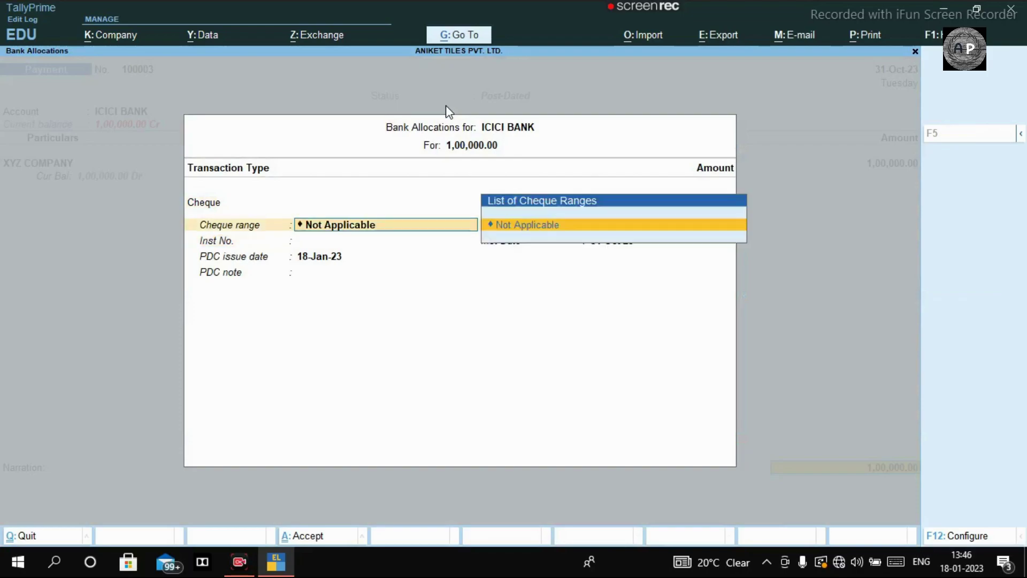
pyautogui.press('Return')
pyautogui.write('1')
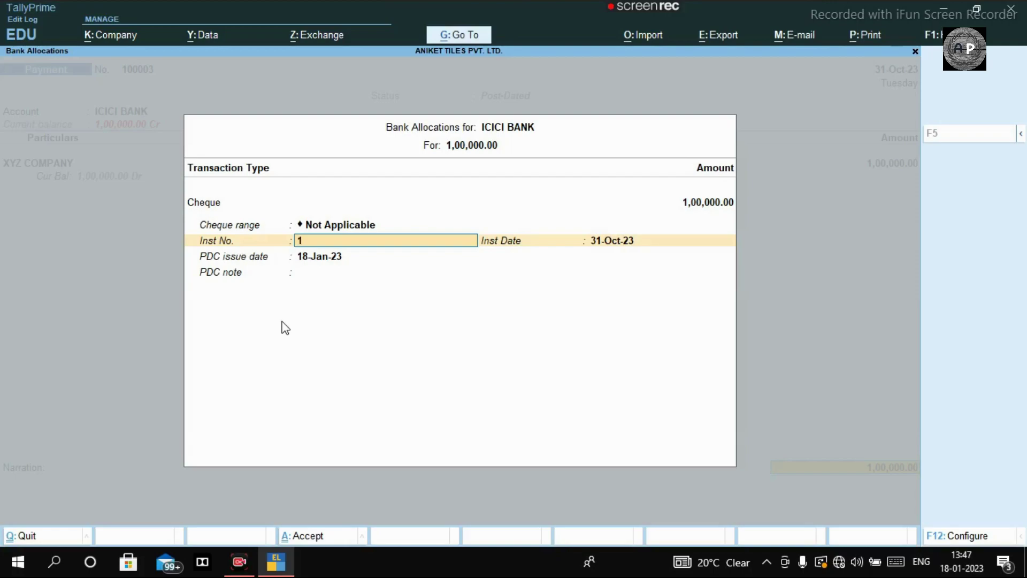
pyautogui.write('0000')
pyautogui.write('3')
pyautogui.press('Return')
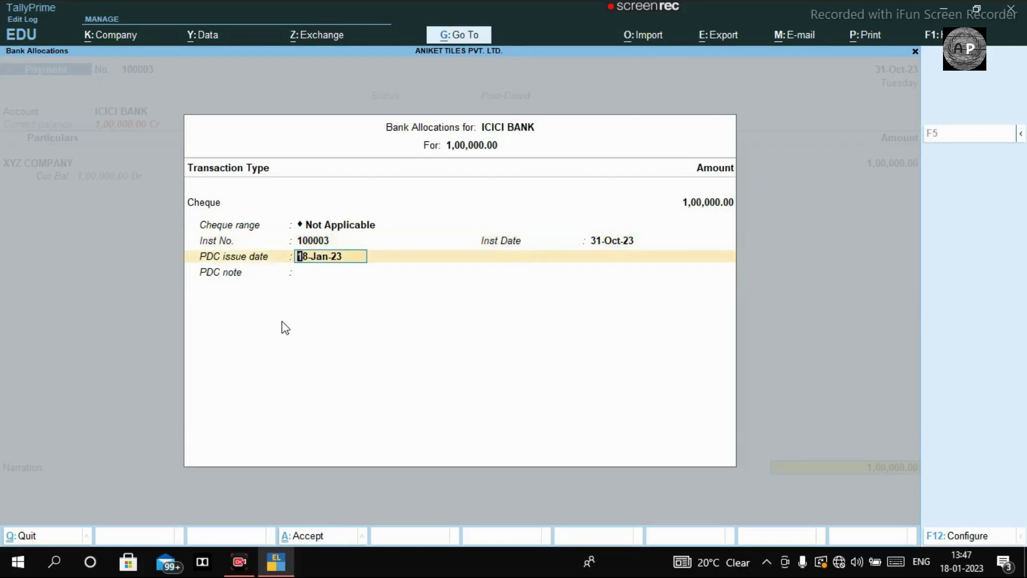
pyautogui.write('01.04')
pyautogui.write('2023')
pyautogui.press('Return')
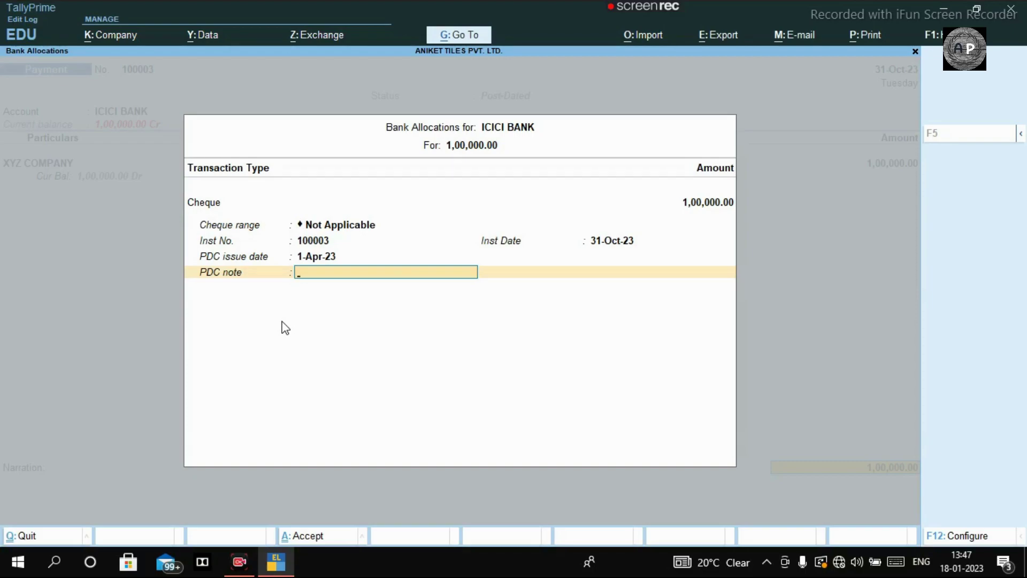
pyautogui.write('PDC')
pyautogui.press('Return')
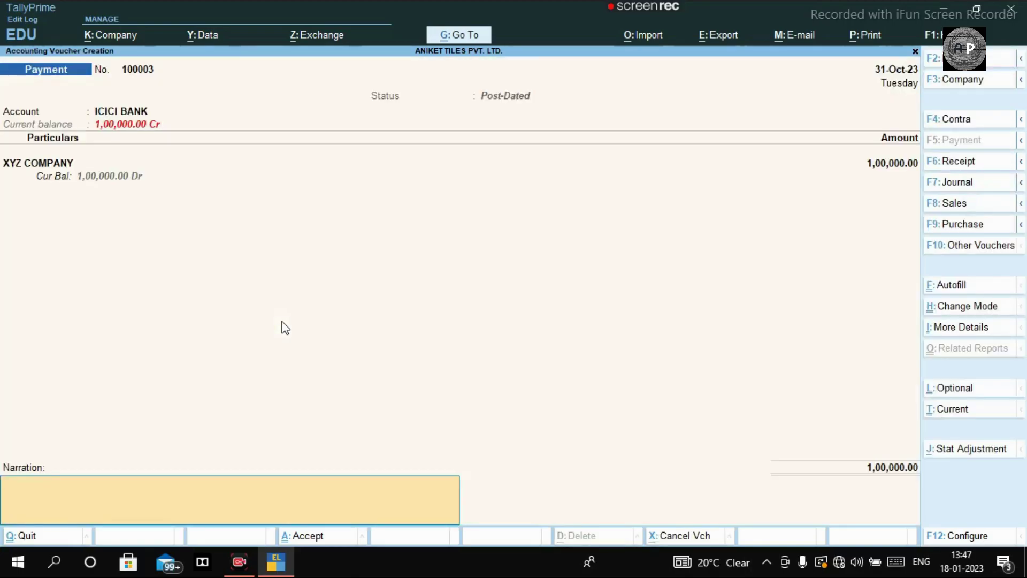
# Save the post-dated payment voucher and return to the Gateway of Tally
pyautogui.hotkey('ctrl', 'a')
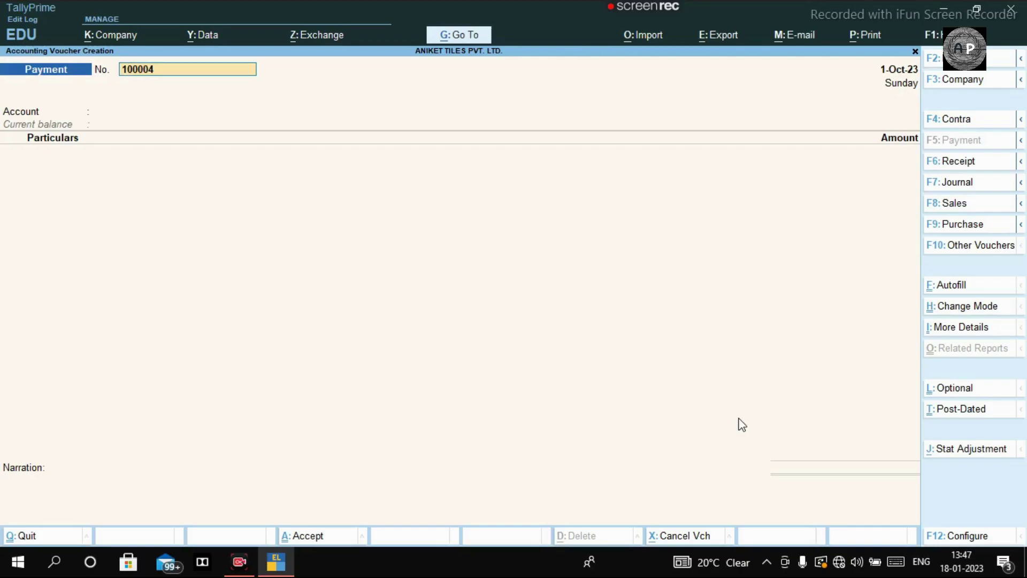
pyautogui.press('BackSpace')
pyautogui.press('Escape')
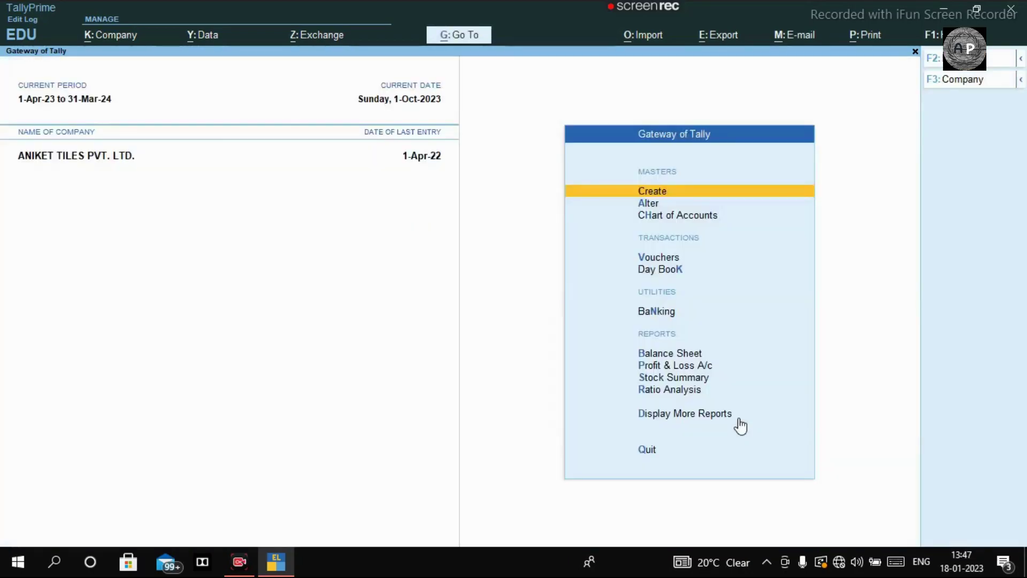
pyautogui.press('Escape')
pyautogui.press('Escape')
# Go to Banking > Post-dated Summary to reach the List of Banks
pyautogui.press('Down')
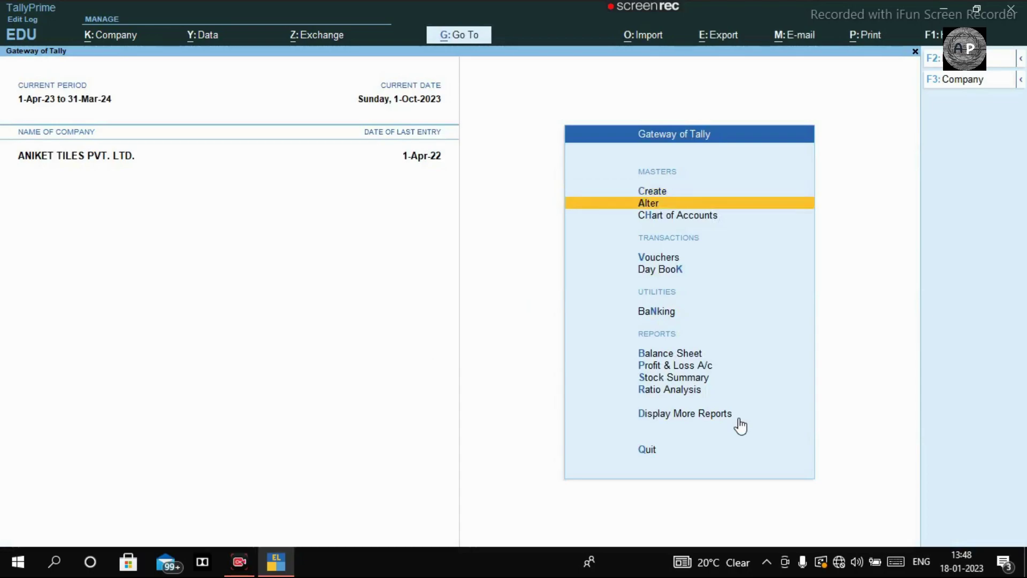
pyautogui.press('Down')
pyautogui.press('Down')
pyautogui.press('Down')
pyautogui.press('Down')
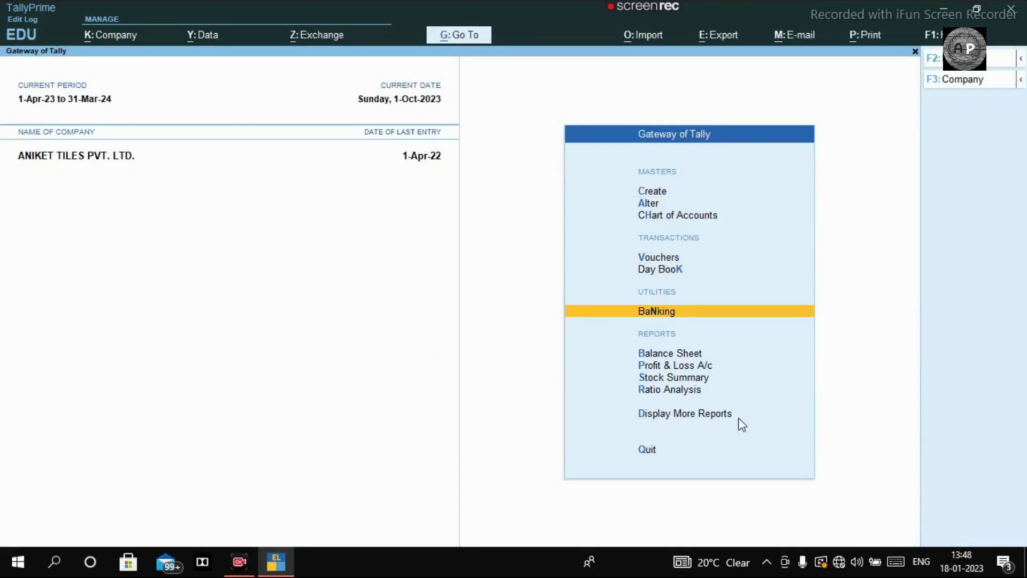
pyautogui.press('Return')
pyautogui.press('Down')
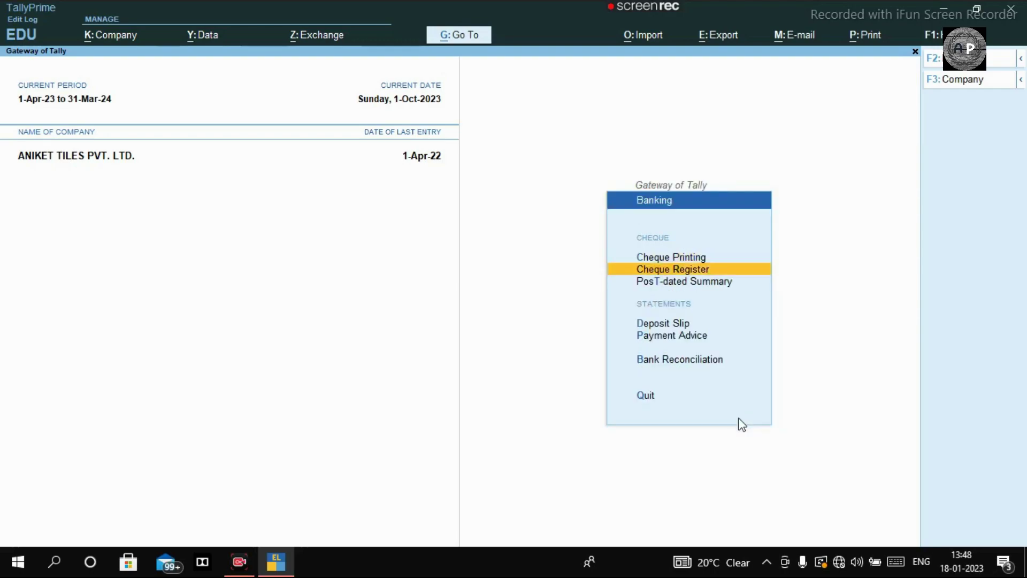
pyautogui.press('Down')
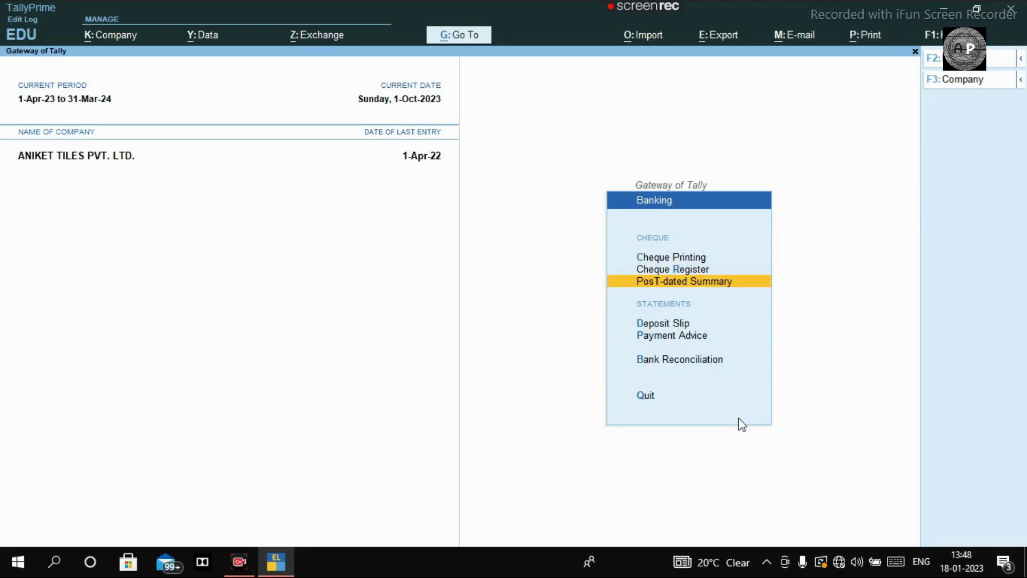
pyautogui.press('Return')
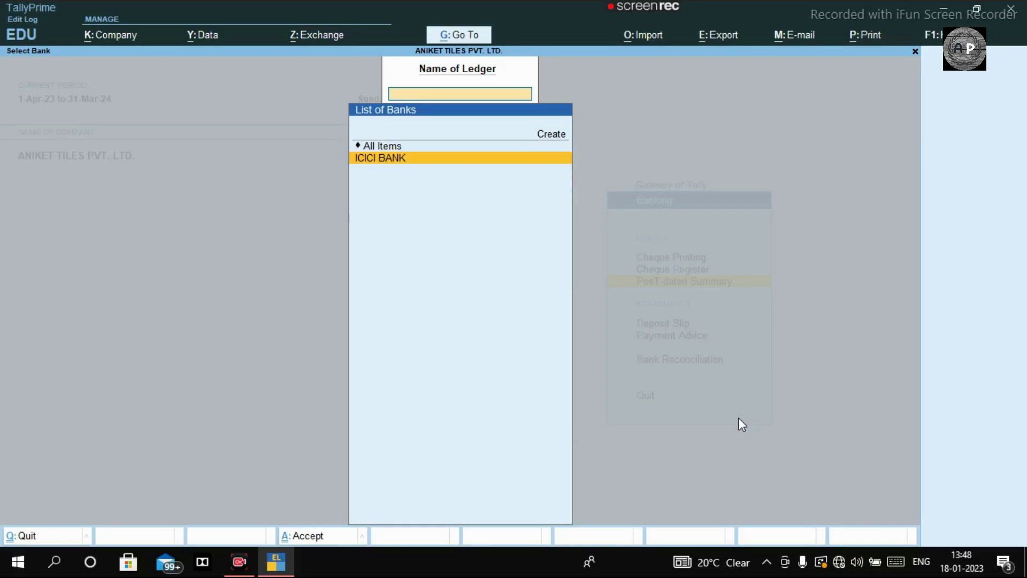
# Pick ICICI BANK, drill into October, and open the 1,00,000 XYZ COMPANY payment for alteration
pyautogui.press('Return')
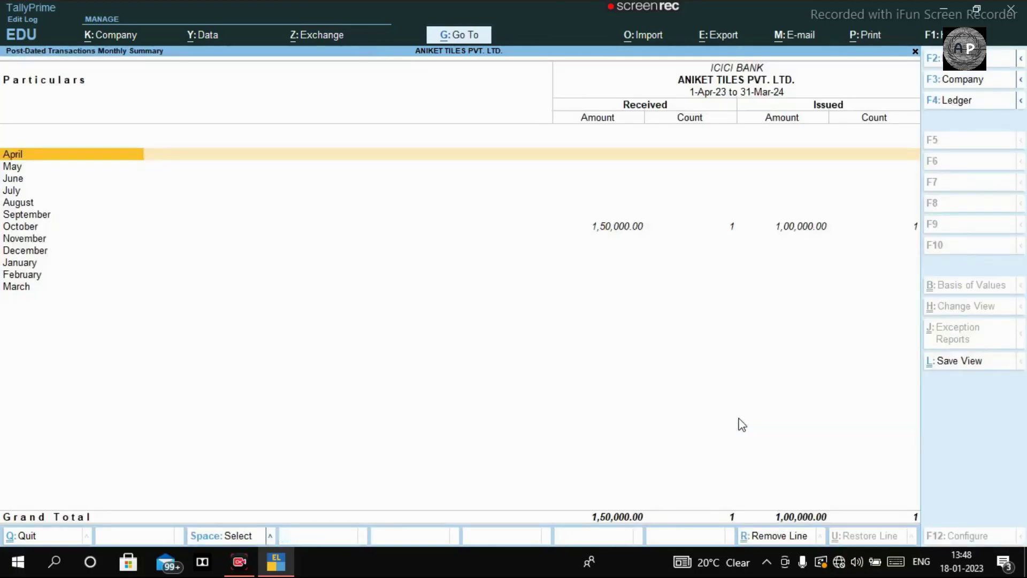
pyautogui.press('Down')
pyautogui.press('Down')
pyautogui.press('Down')
pyautogui.press('Down')
pyautogui.press('Down')
pyautogui.press('Down')
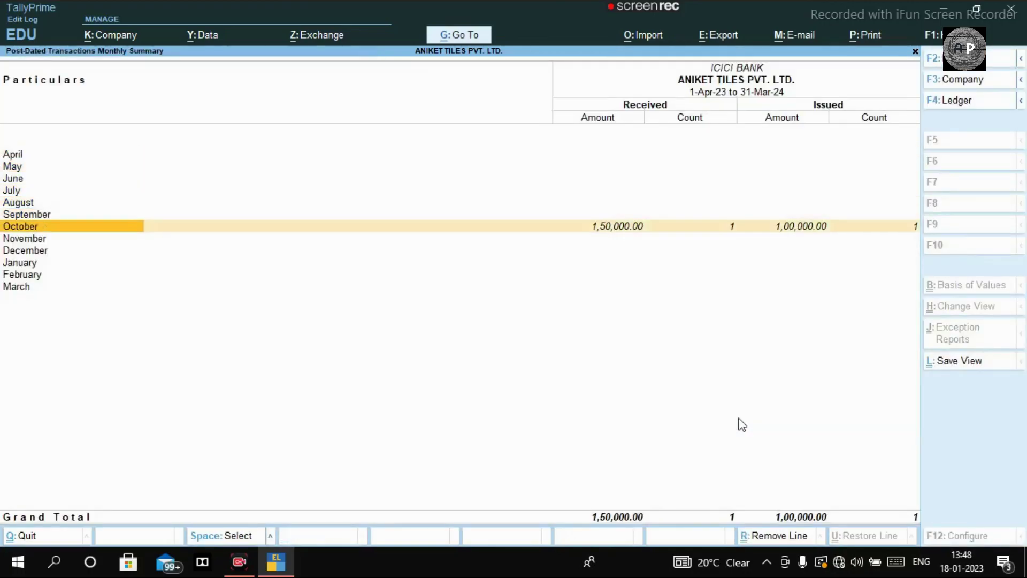
pyautogui.press('Return')
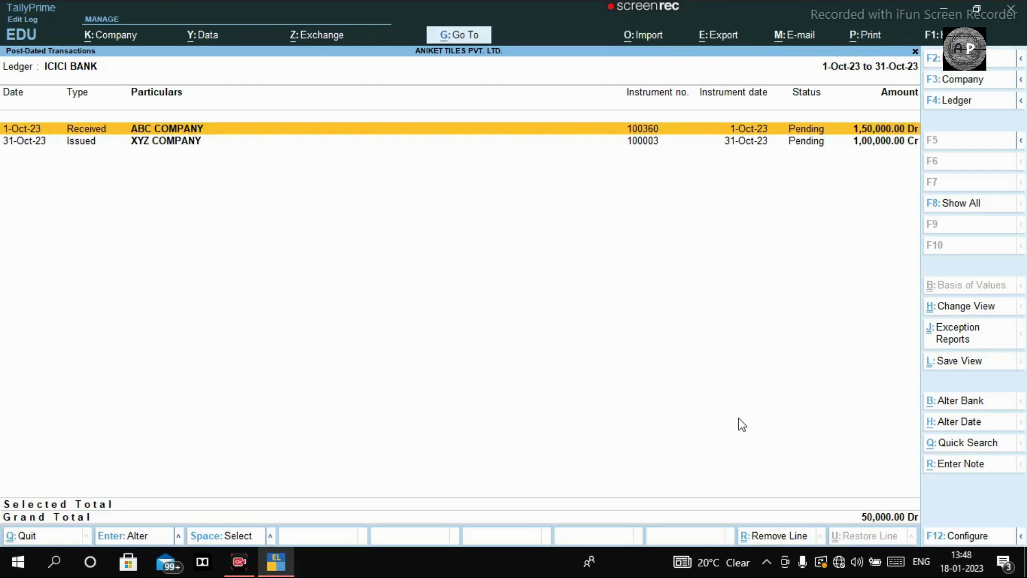
pyautogui.press('Down')
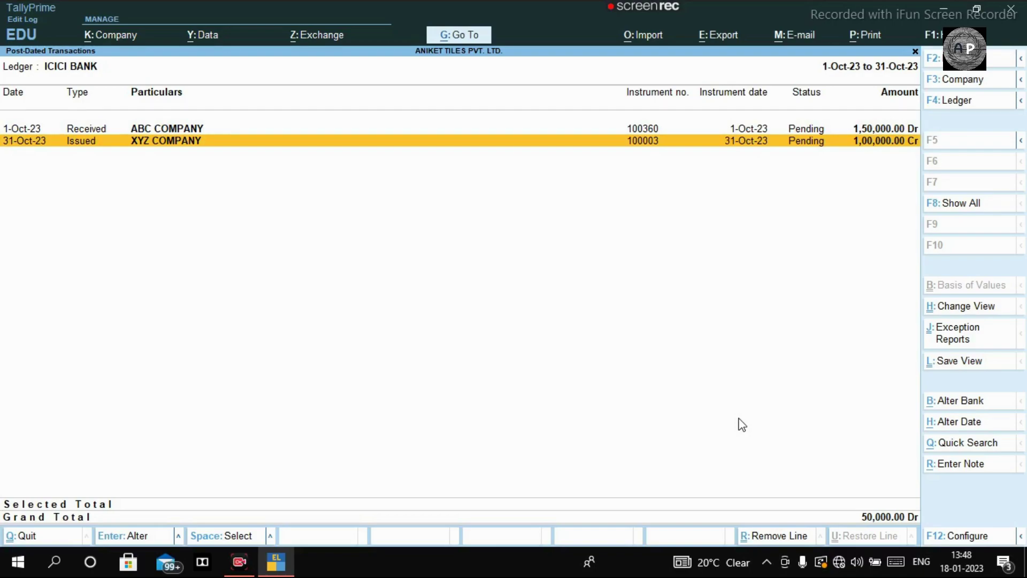
pyautogui.press('Up')
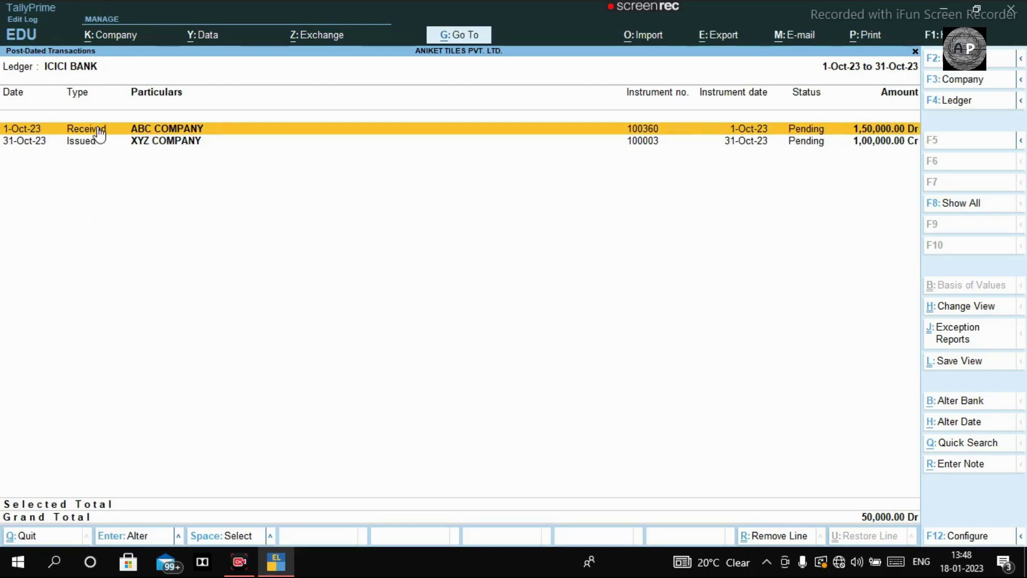
pyautogui.press('Down')
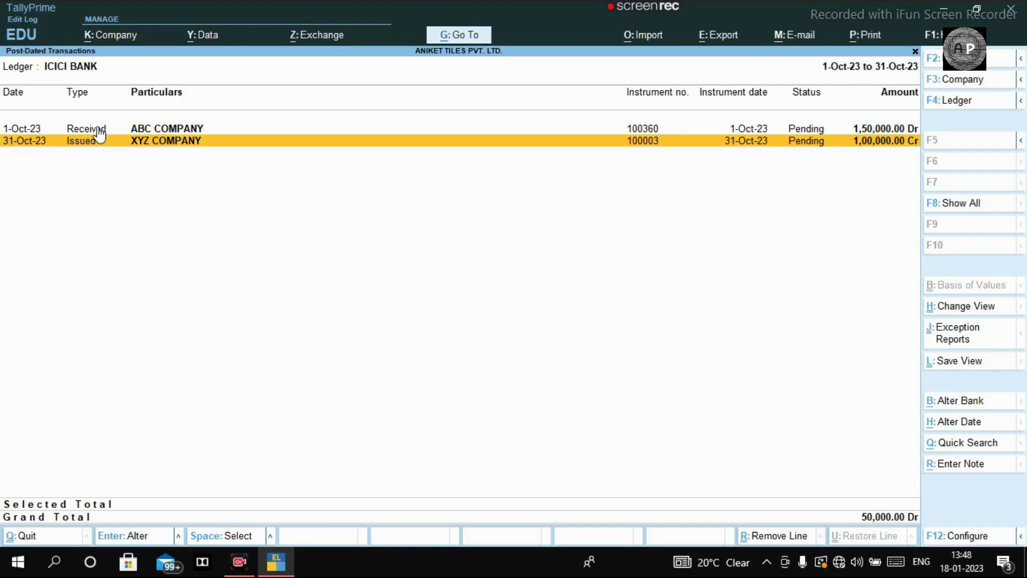
pyautogui.press('Return')
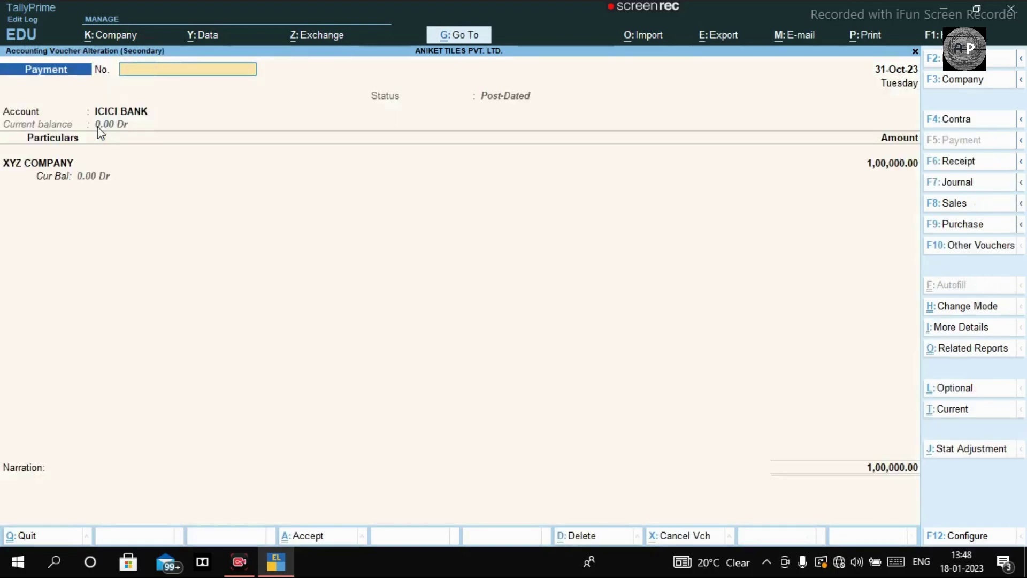
# Leave the payment voucher unchanged and back out to the Gateway of Tally
pyautogui.press('Escape')
pyautogui.press('Return')
pyautogui.press('Escape')
pyautogui.press('Escape')
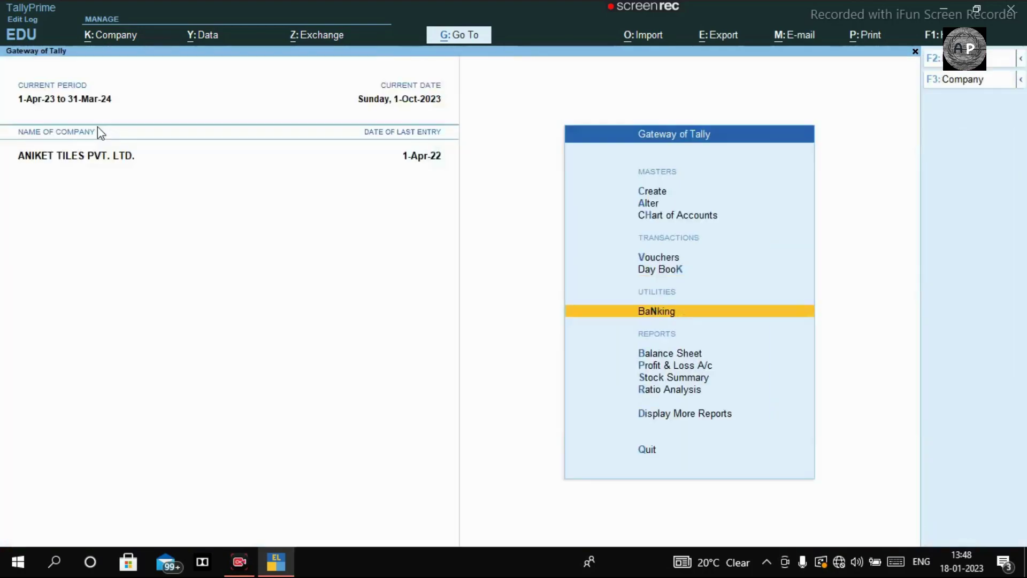
pyautogui.press('Escape')
pyautogui.press('Escape')
pyautogui.press('Escape')
pyautogui.press('Escape')
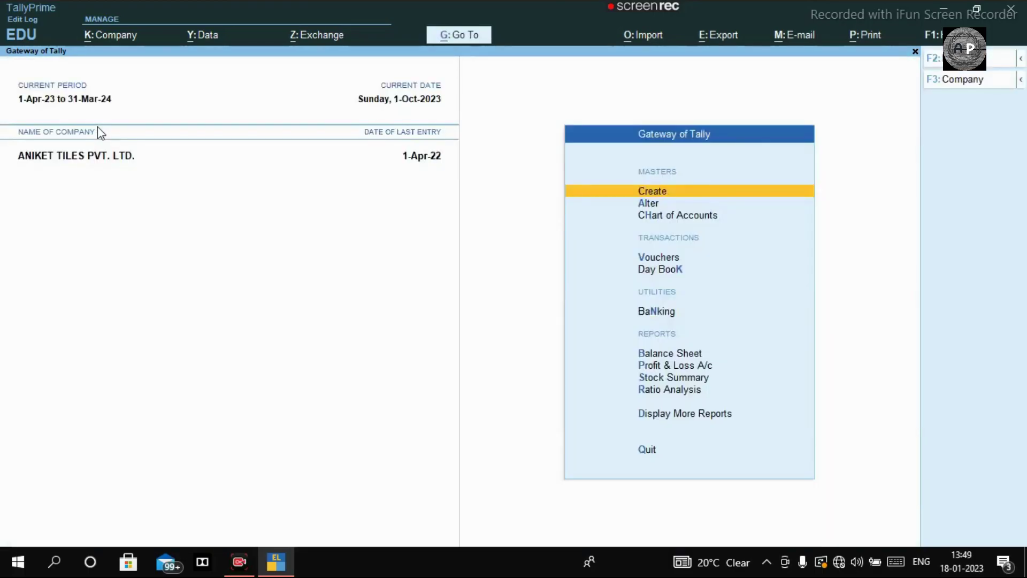
pyautogui.press('Escape')
pyautogui.press('Escape')
# Open the Post-dated Summary for ICICI BANK and list October's post-dated transactions
pyautogui.press('n')
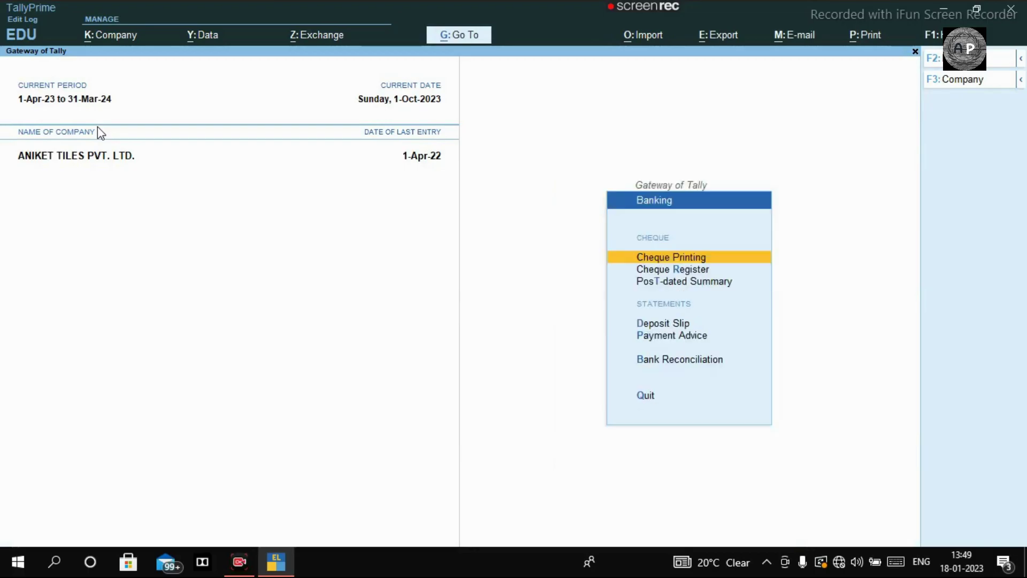
pyautogui.press('Down')
pyautogui.press('Down')
pyautogui.press('Return')
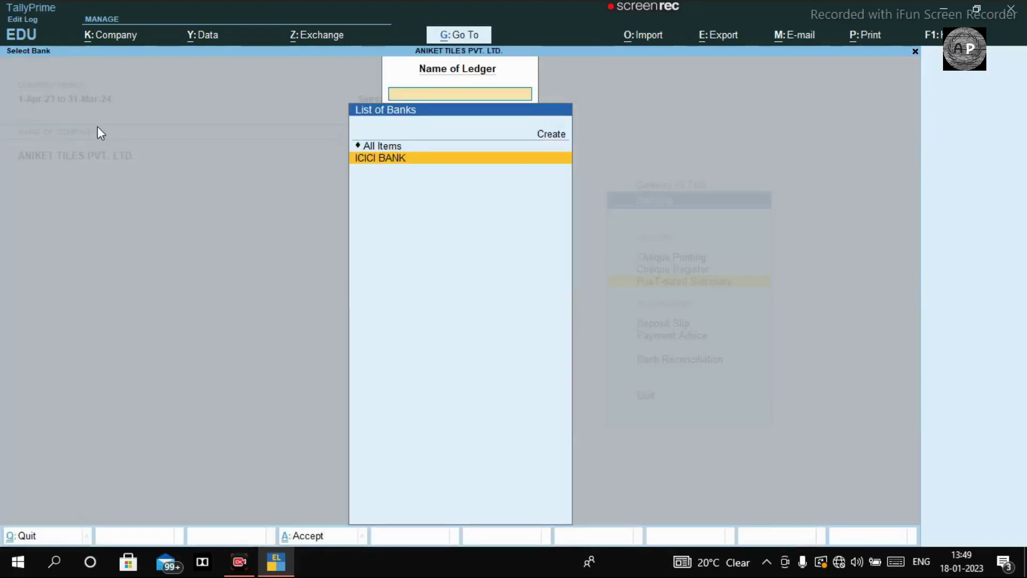
pyautogui.press('Return')
pyautogui.press('Down')
pyautogui.press('Down')
pyautogui.press('Down')
pyautogui.press('Down')
pyautogui.press('Down')
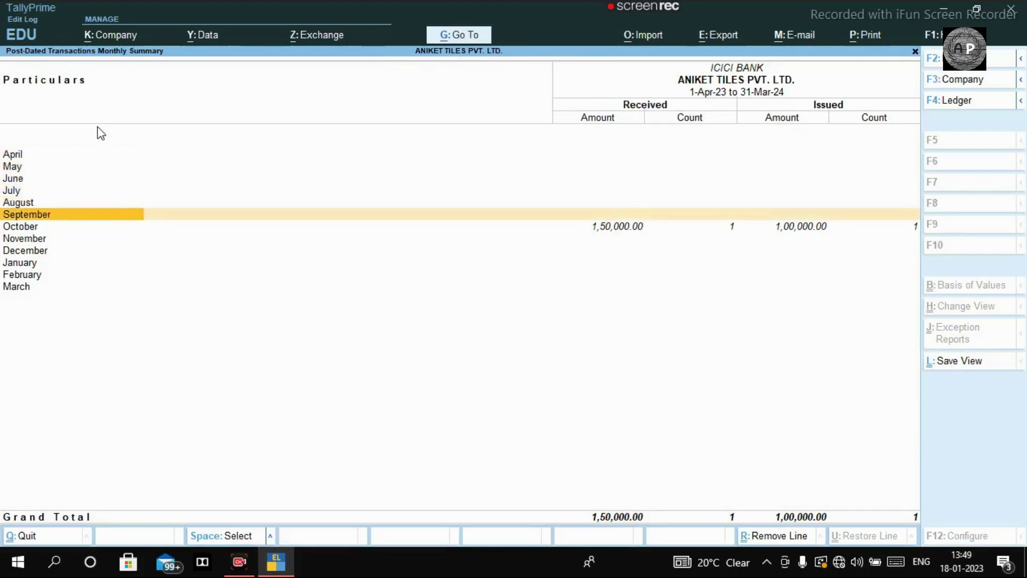
pyautogui.press('Return')
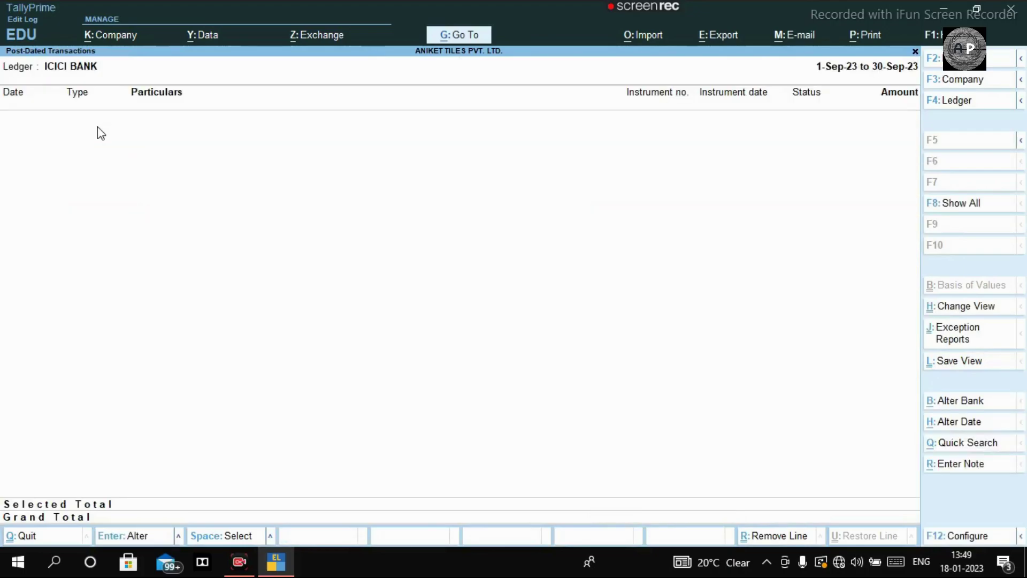
pyautogui.press('Escape')
pyautogui.press('Escape')
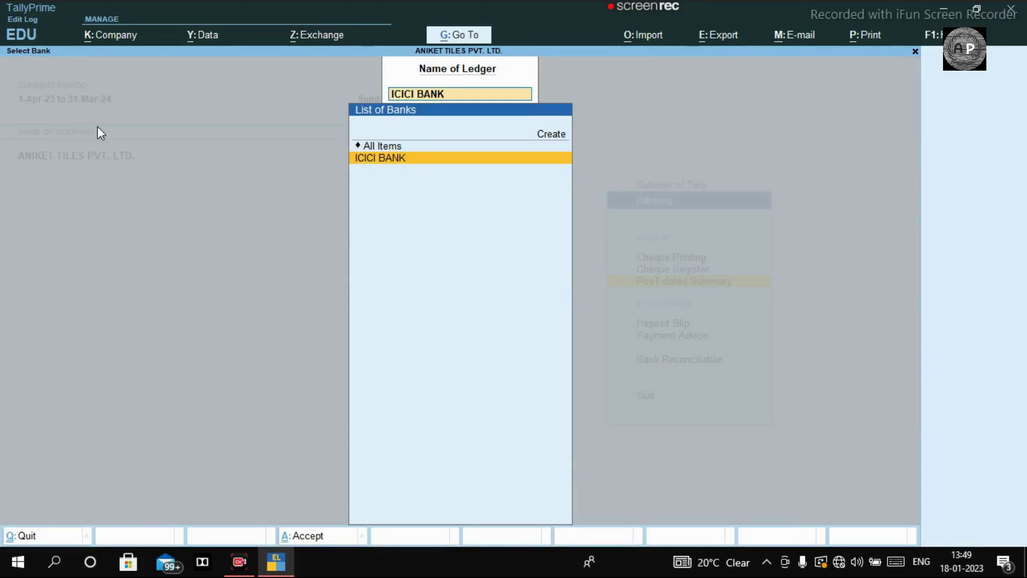
pyautogui.press('Return')
pyautogui.press('Down')
pyautogui.press('Down')
pyautogui.press('Down')
pyautogui.press('Down')
pyautogui.press('Down')
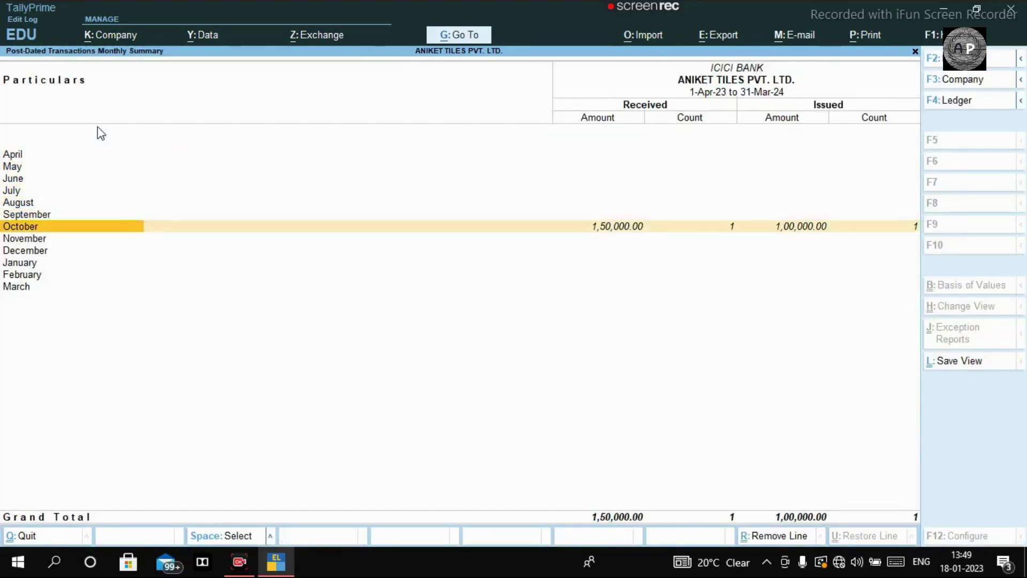
pyautogui.press('Return')
pyautogui.press('Return')
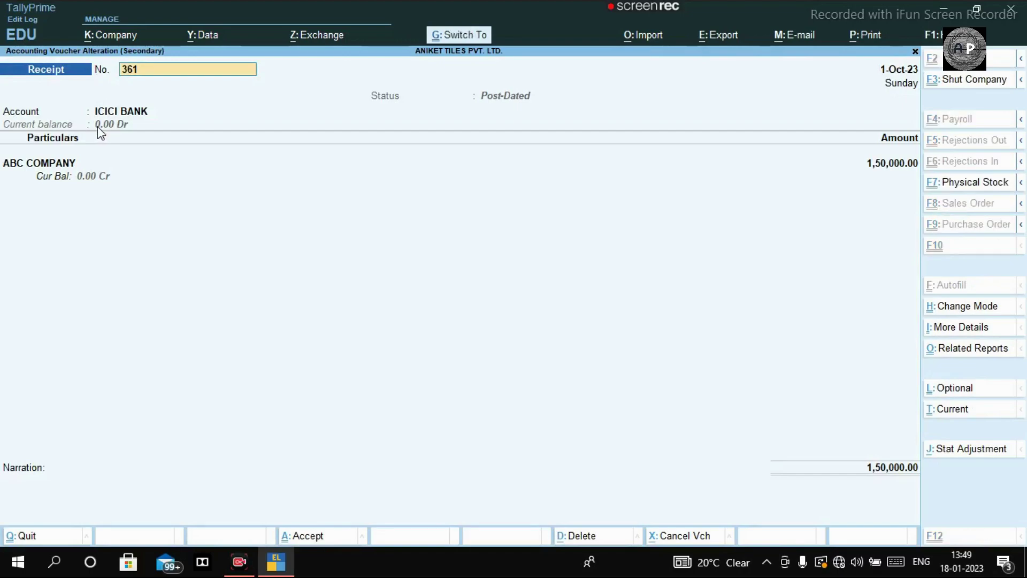
# Convert ABC COMPANY's 1,50,000 receipt 361 from post-dated to current and accept it
pyautogui.hotkey('ctrl', 't')
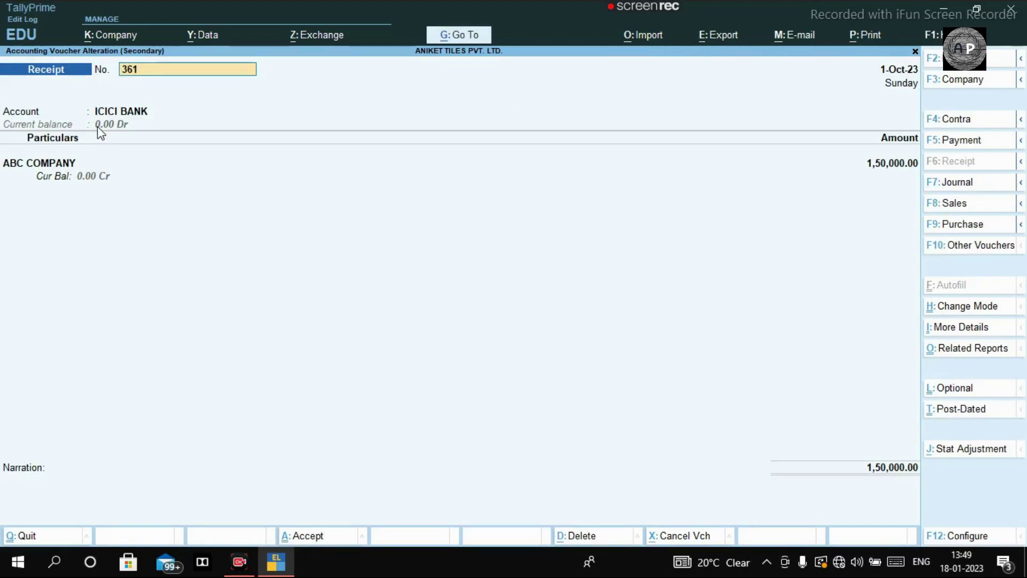
pyautogui.hotkey('ctrl', 'a')
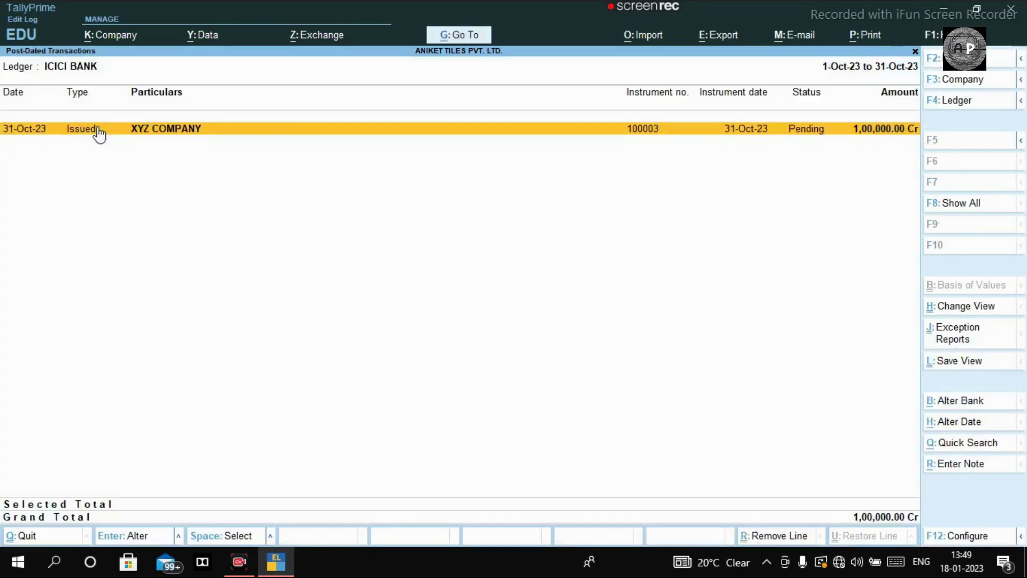